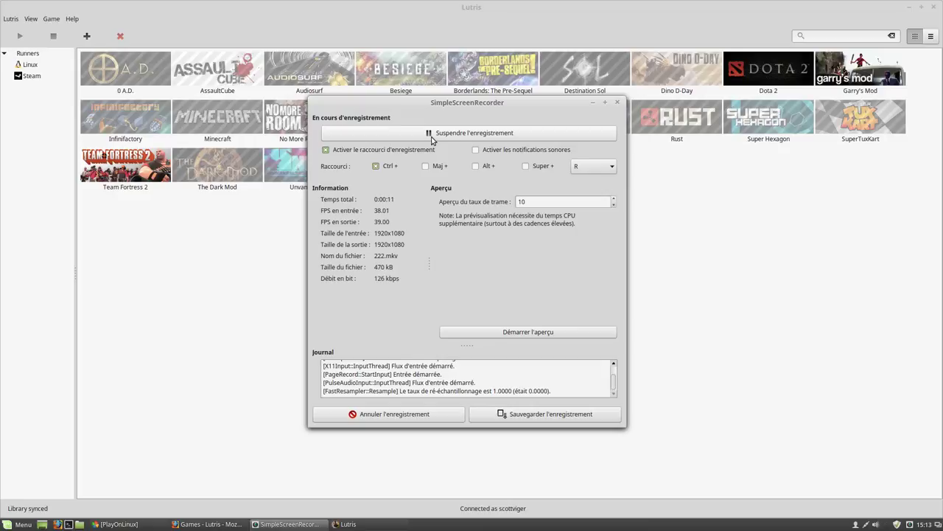
- Switch to the Lutris game library and select the game No More Room in Hell
click(216, 302)
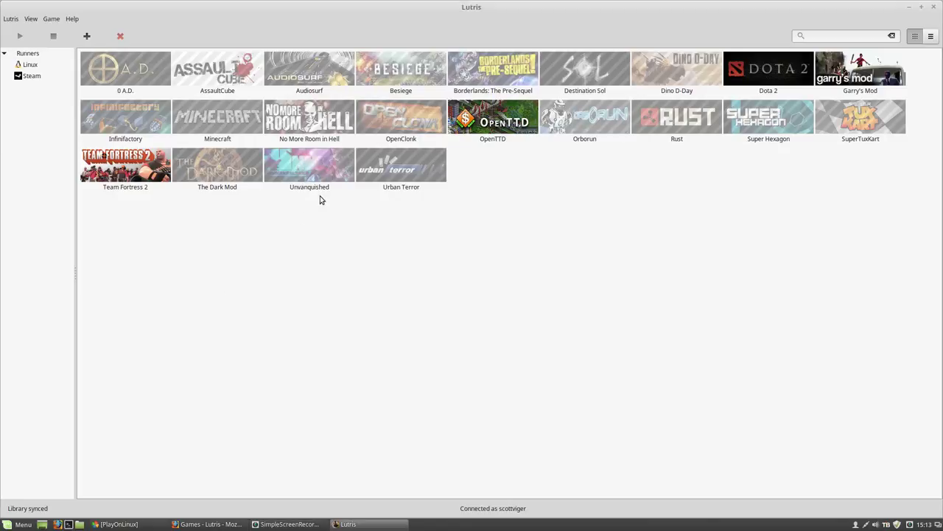
click(423, 186)
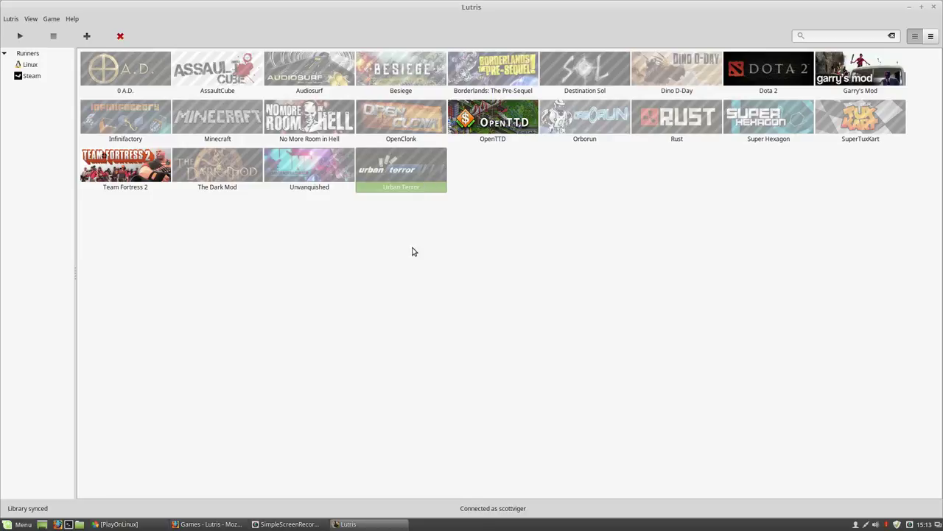
click(305, 124)
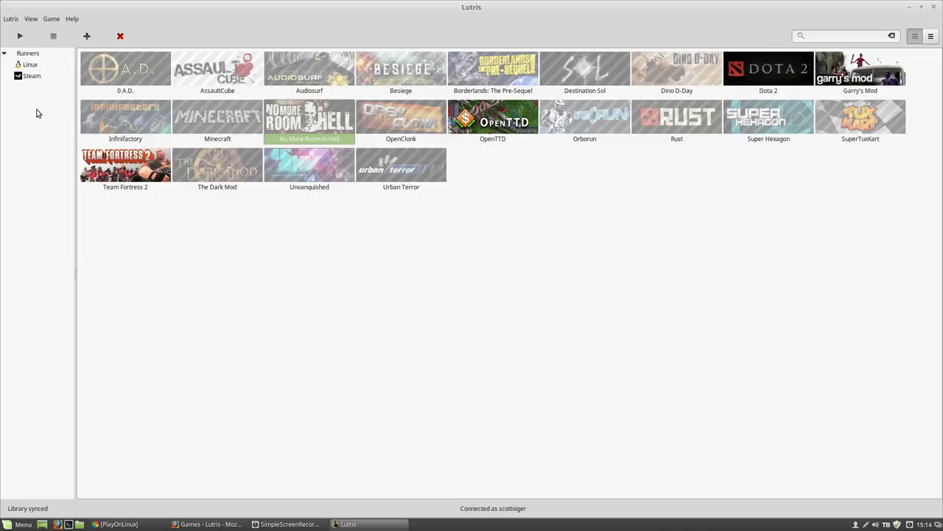
- View the program's version and copyright information in the About dialog and close it
click(73, 18)
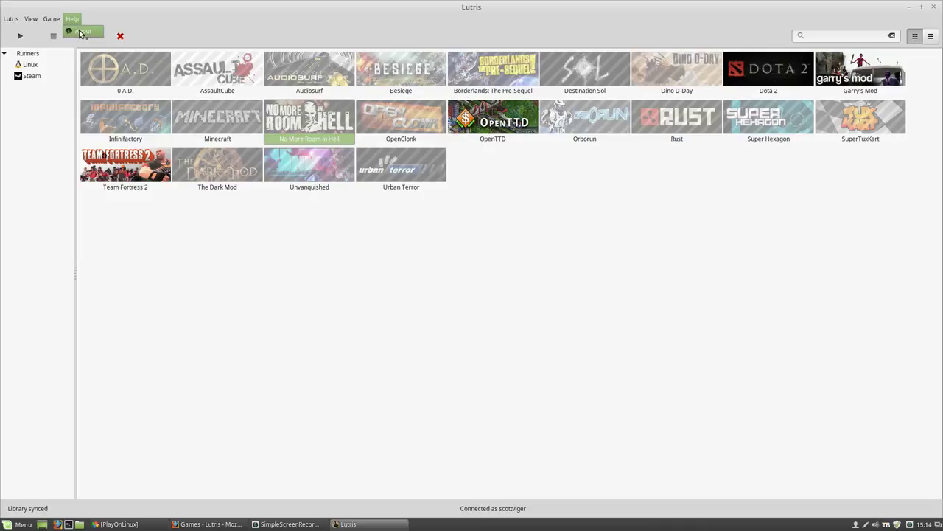
click(82, 32)
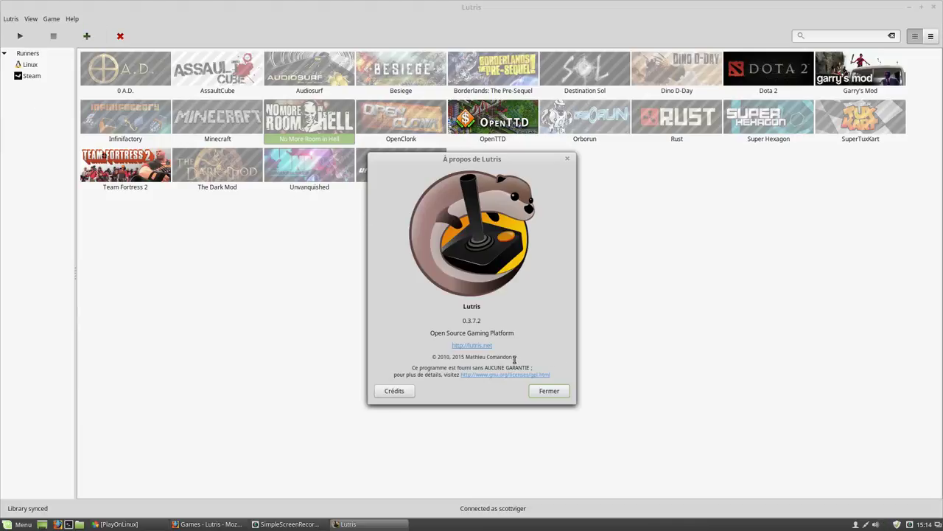
drag(469, 359, 486, 358)
triple_click(479, 359)
click(485, 365)
click(447, 359)
click(567, 160)
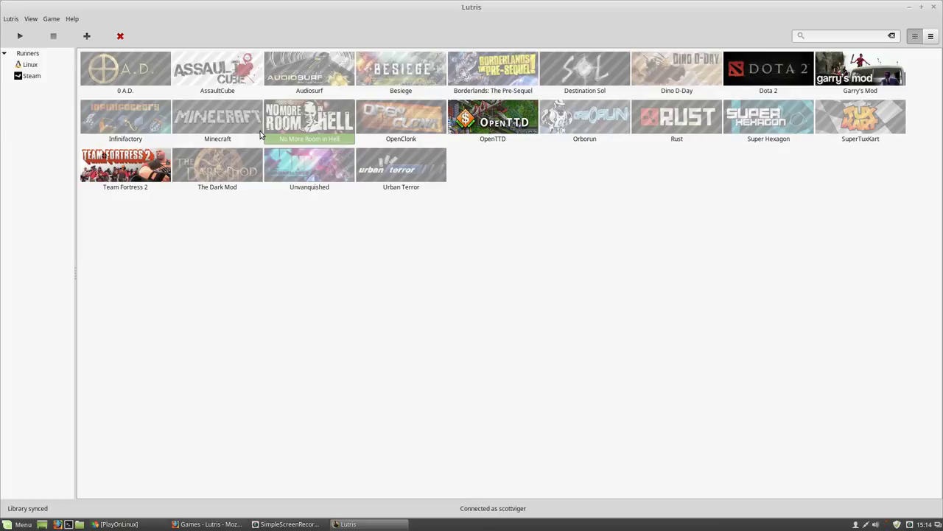
- Examine the list of available runners and their supported platforms in the runner manager and close it
click(11, 19)
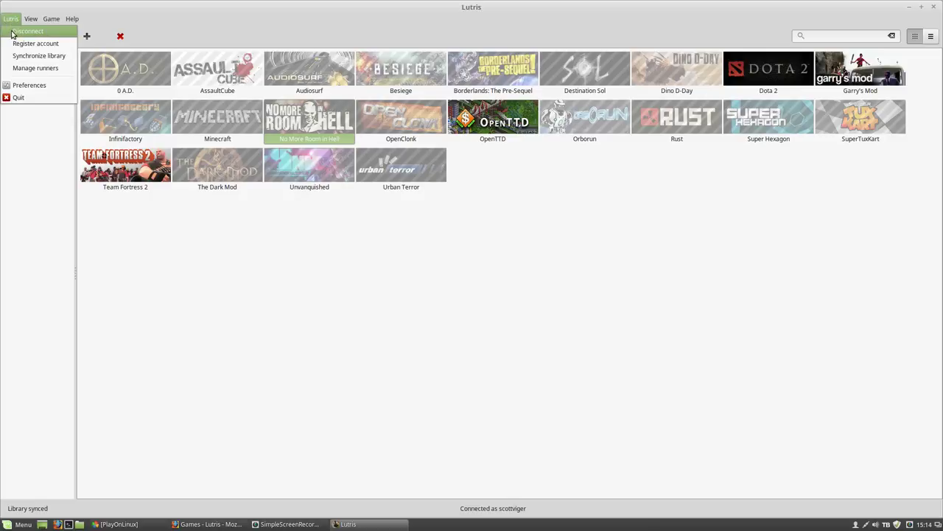
click(34, 67)
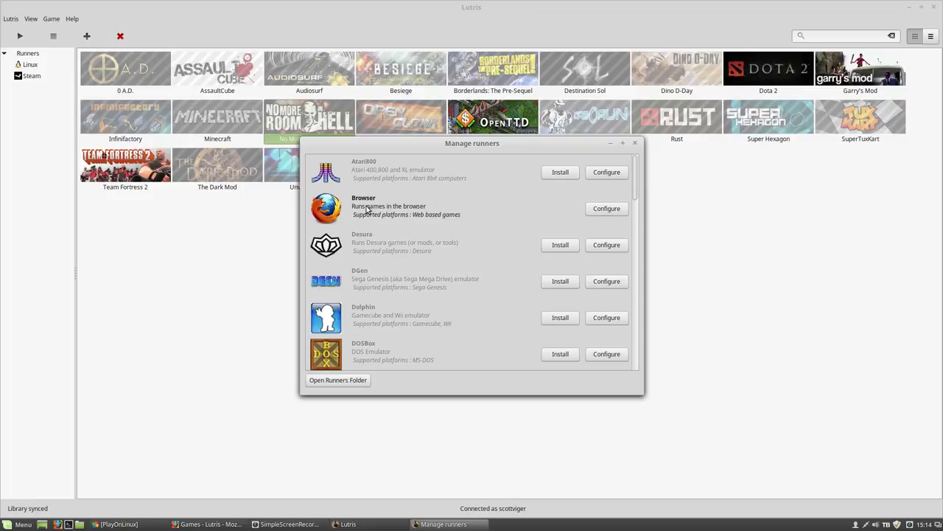
scroll(371, 244, down, 1)
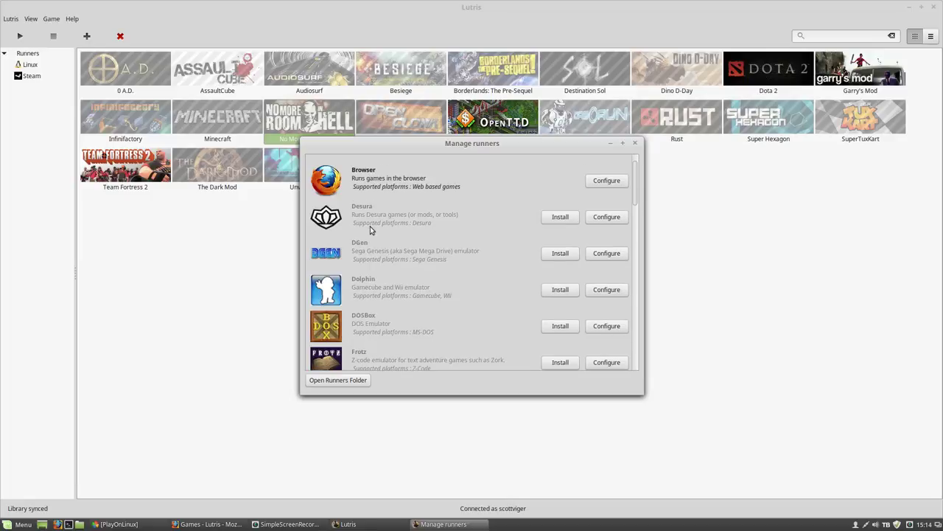
scroll(372, 222, down, 4)
scroll(381, 205, down, 5)
scroll(361, 235, up, 2)
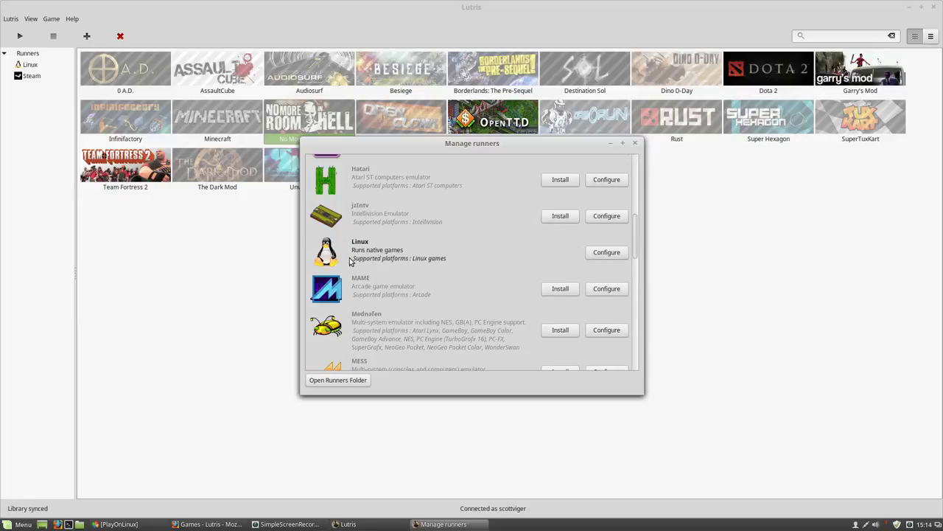
scroll(410, 265, down, 8)
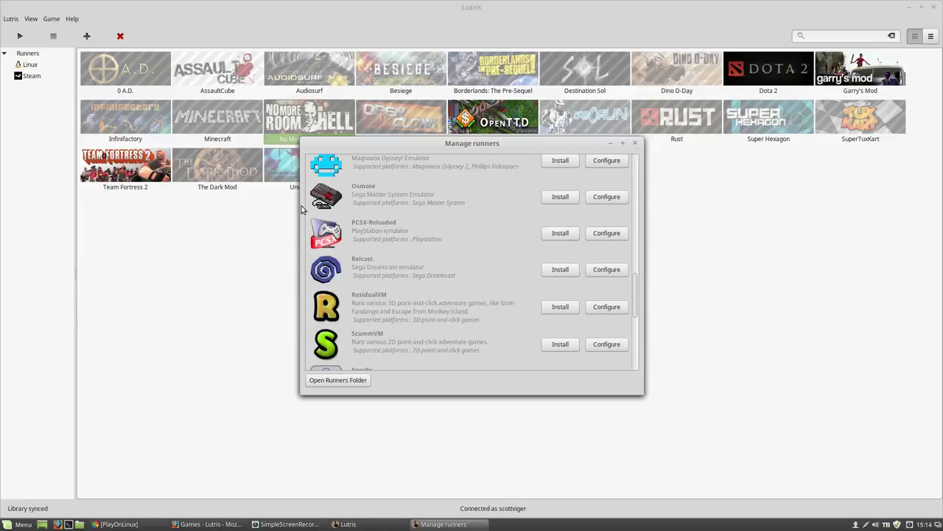
scroll(328, 254, down, 3)
scroll(389, 269, down, 3)
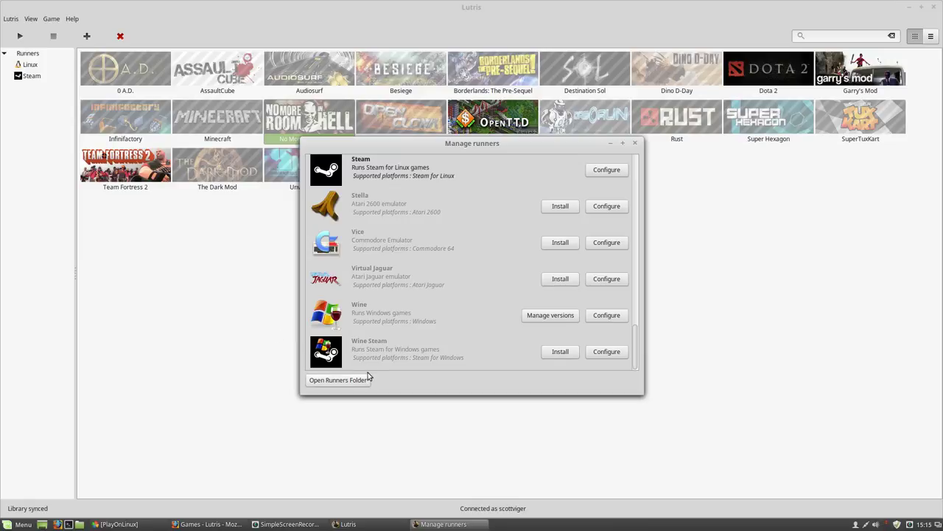
scroll(395, 308, up, 3)
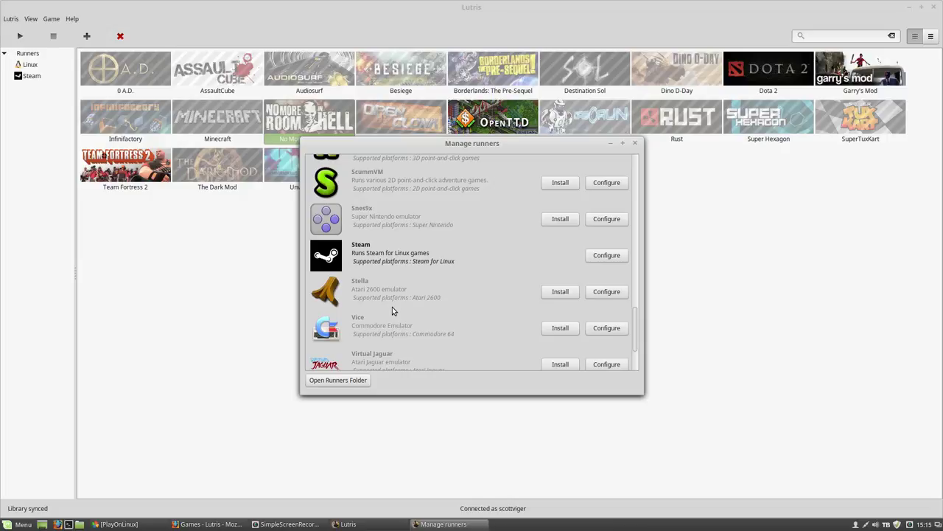
scroll(398, 313, up, 5)
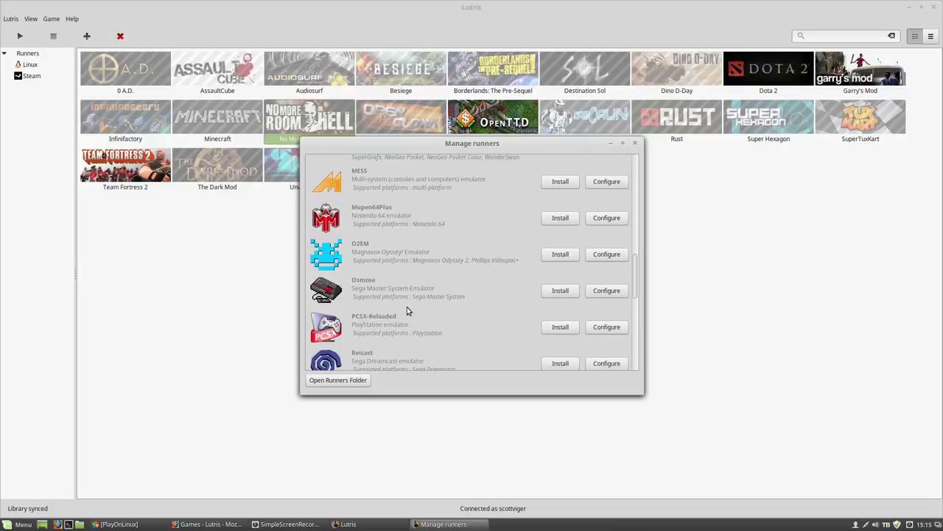
click(634, 142)
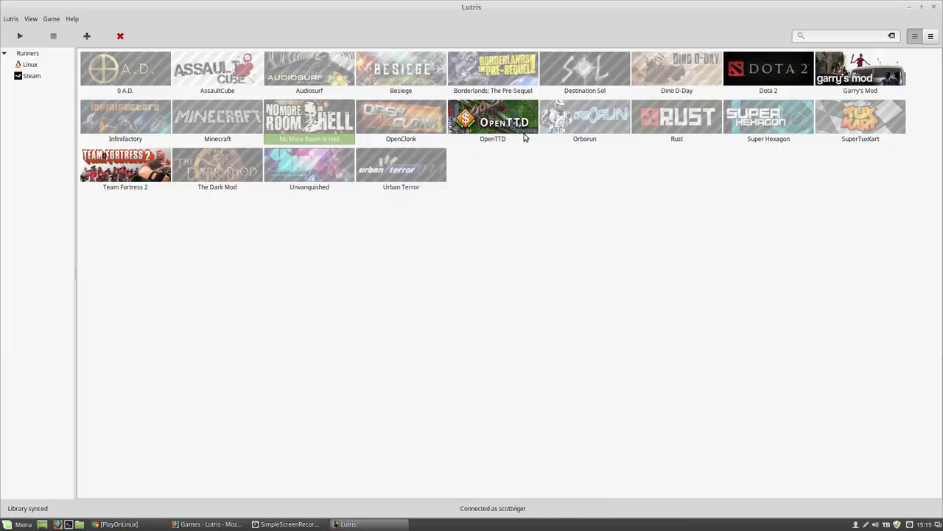
- Launch OpenTTD from the game library and close the game window
click(484, 129)
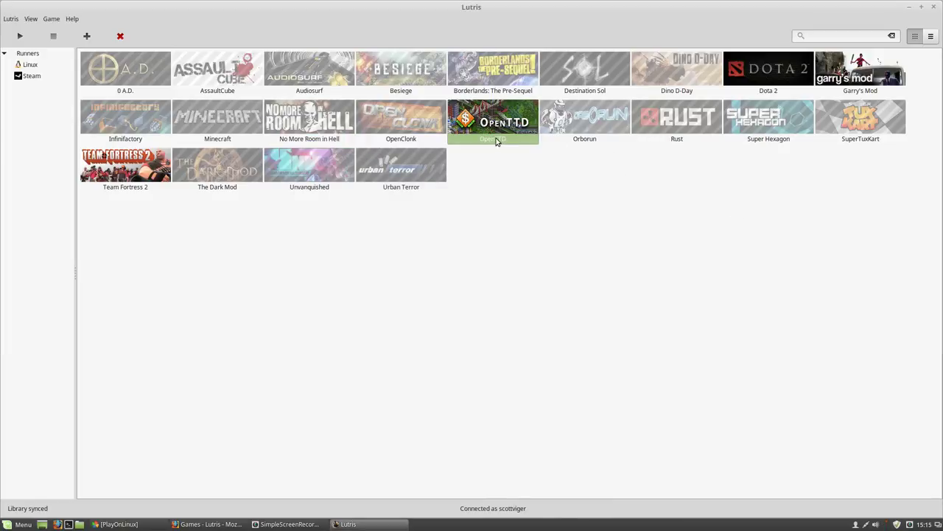
click(415, 139)
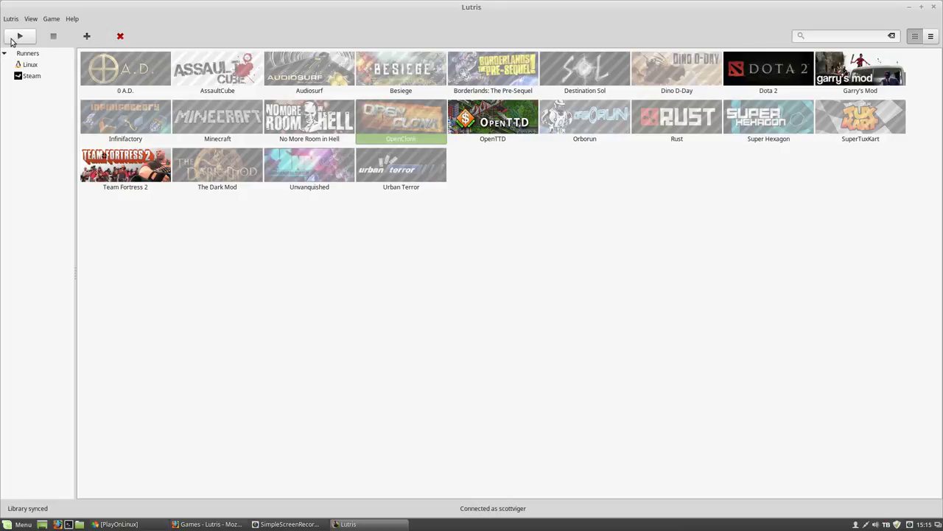
click(485, 122)
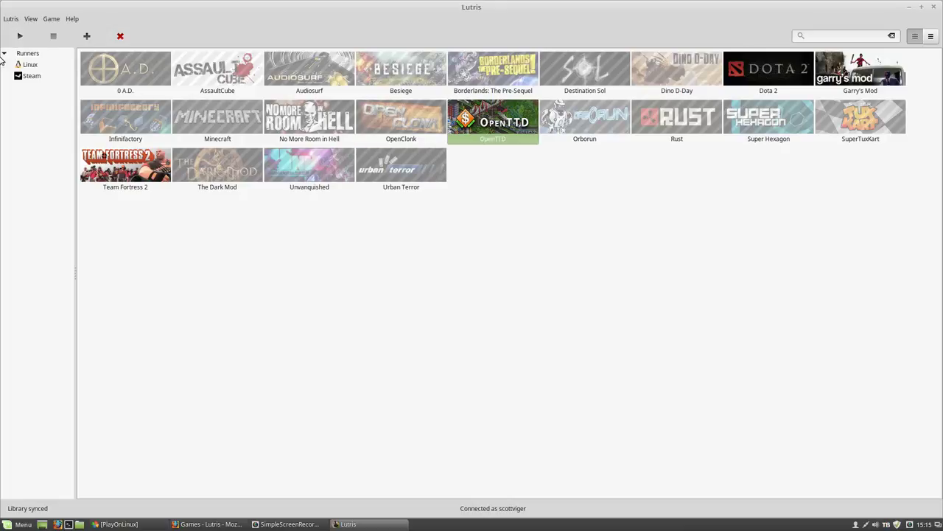
click(13, 39)
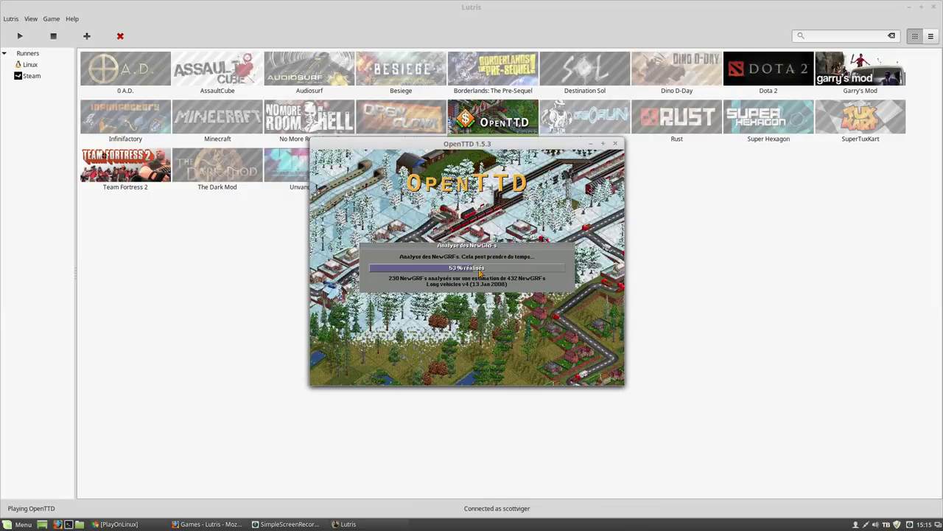
click(615, 144)
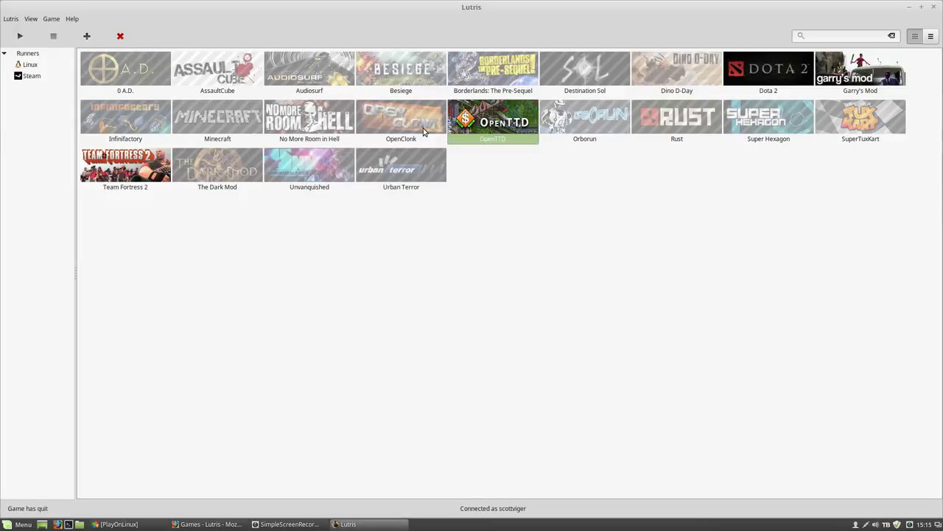
- Filter the library by the Steam runner and by the Linux runner, and return to the list of all games
click(753, 88)
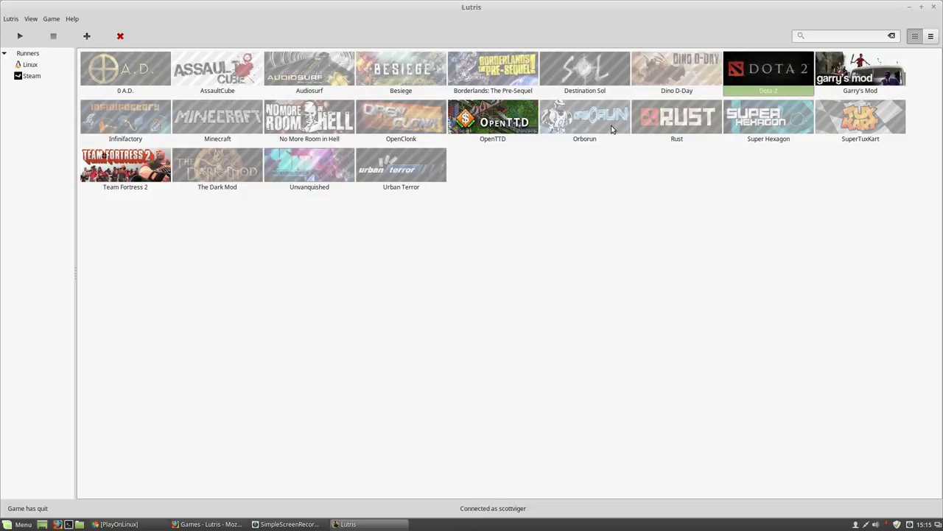
click(846, 69)
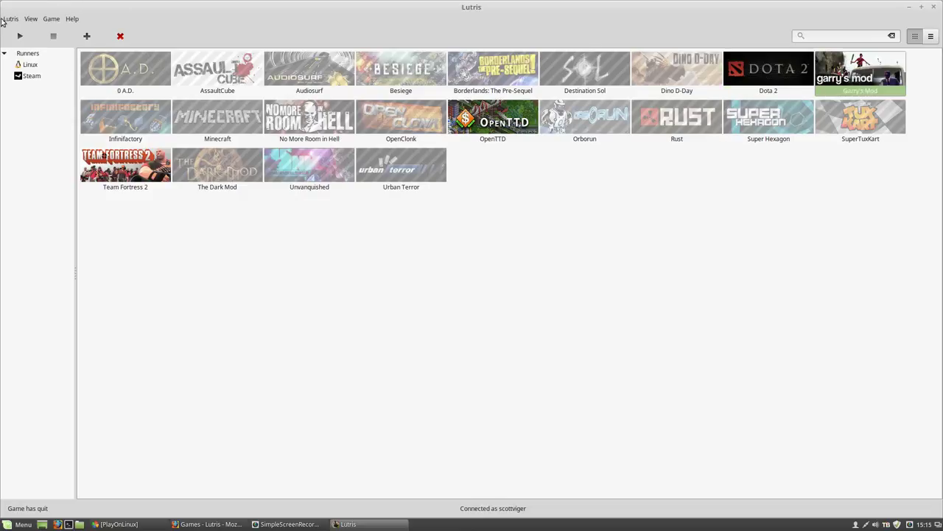
click(5, 21)
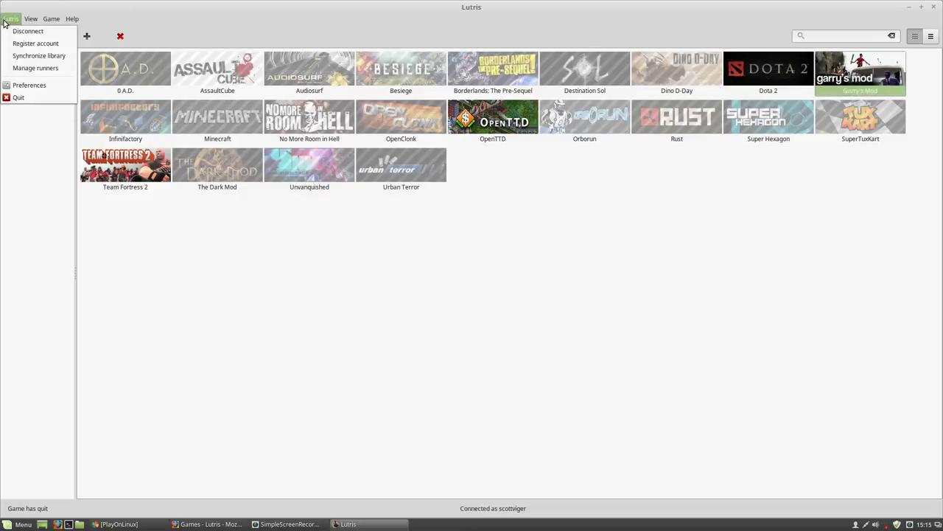
click(31, 56)
click(30, 75)
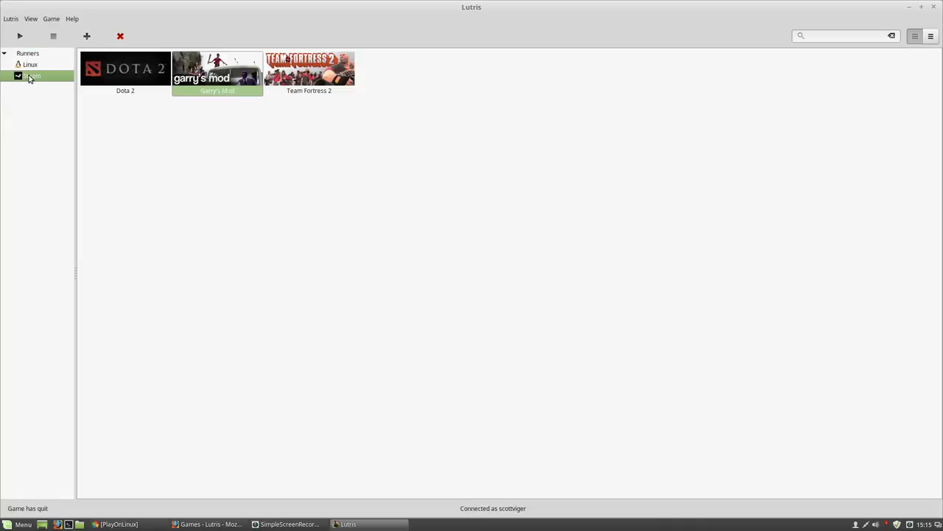
click(30, 66)
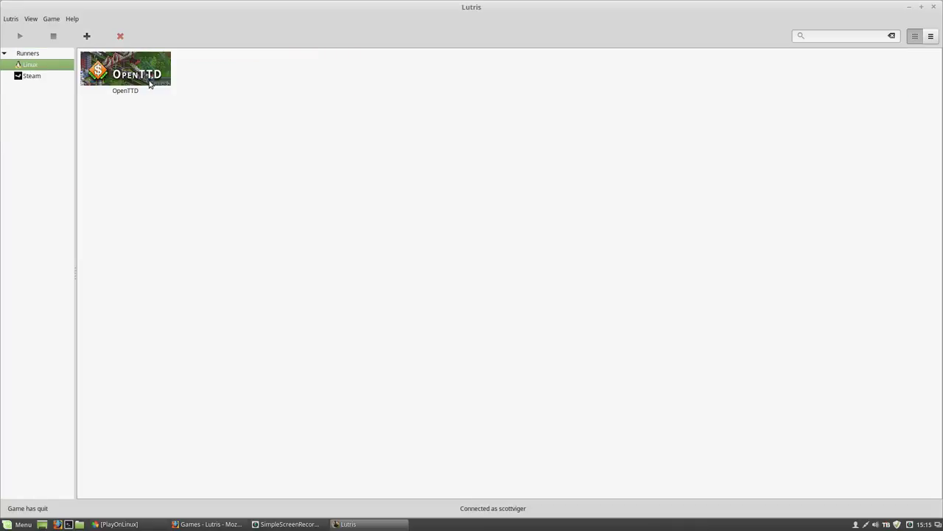
click(45, 54)
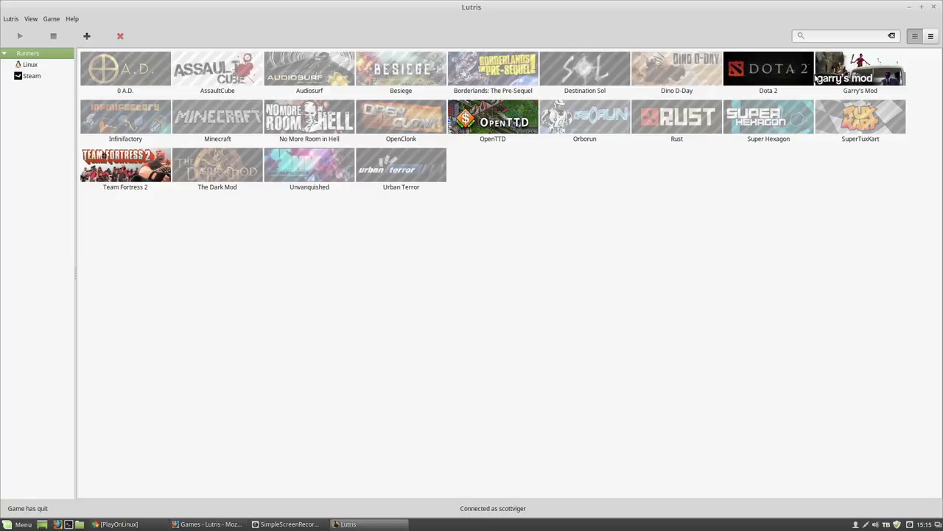
- Reopen the runner manager, review the Steam, Wine and Wine Steam entries at the end of the list, and close it
click(10, 18)
click(22, 68)
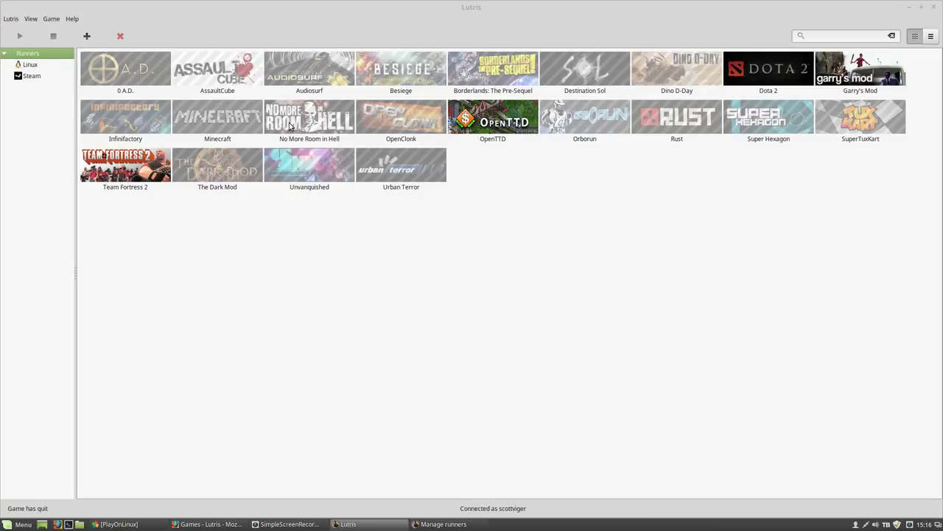
scroll(520, 259, down, 10)
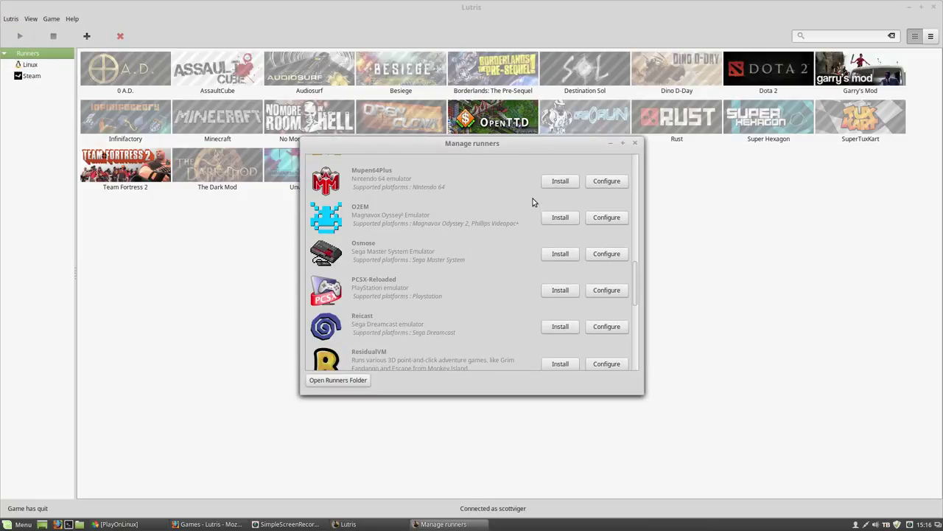
scroll(537, 195, down, 8)
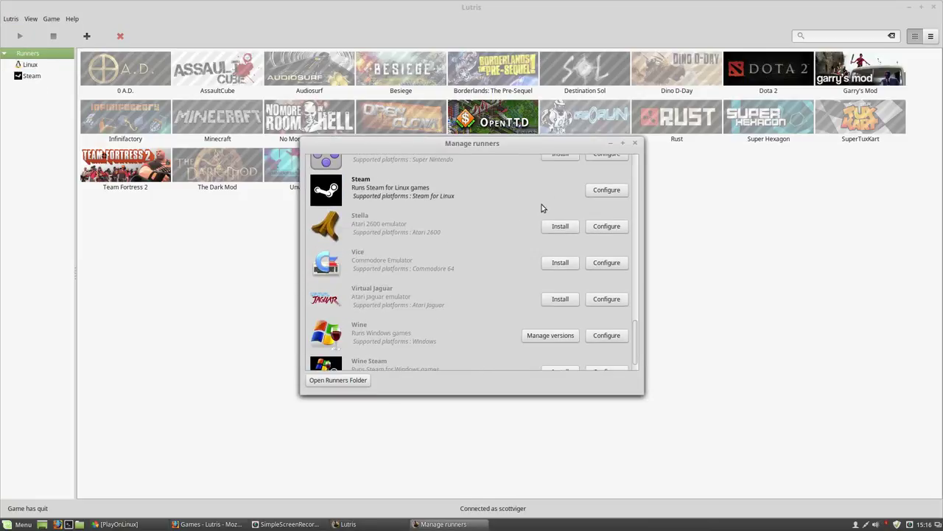
scroll(538, 206, down, 1)
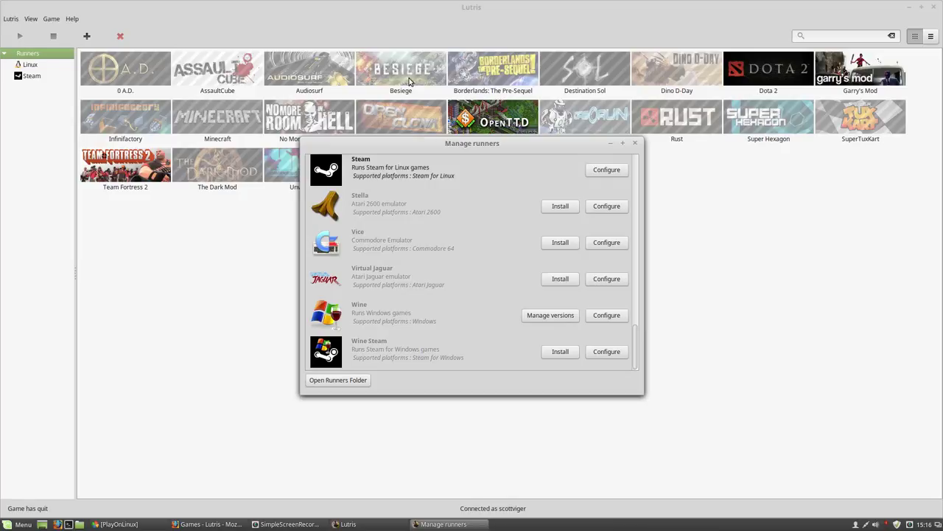
click(635, 143)
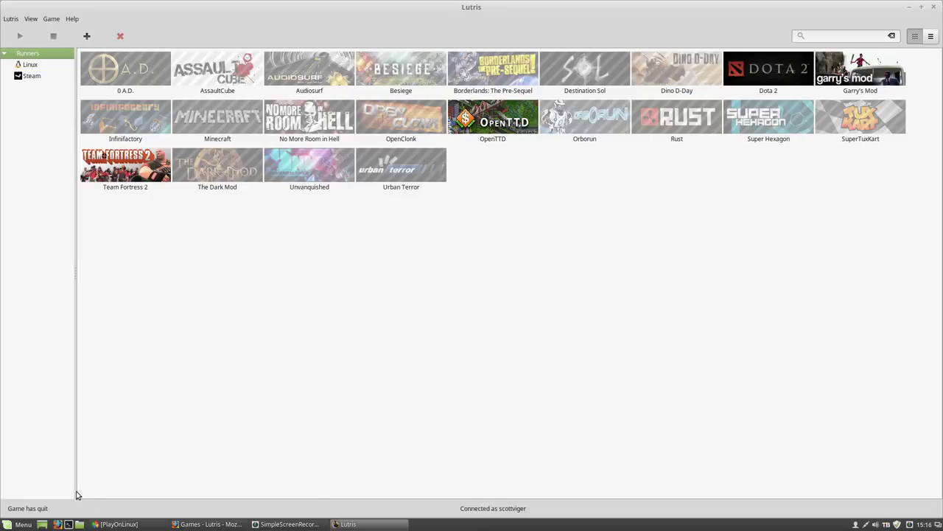
- Switch to Firefox and look over the game catalogue on the Lutris website
click(207, 523)
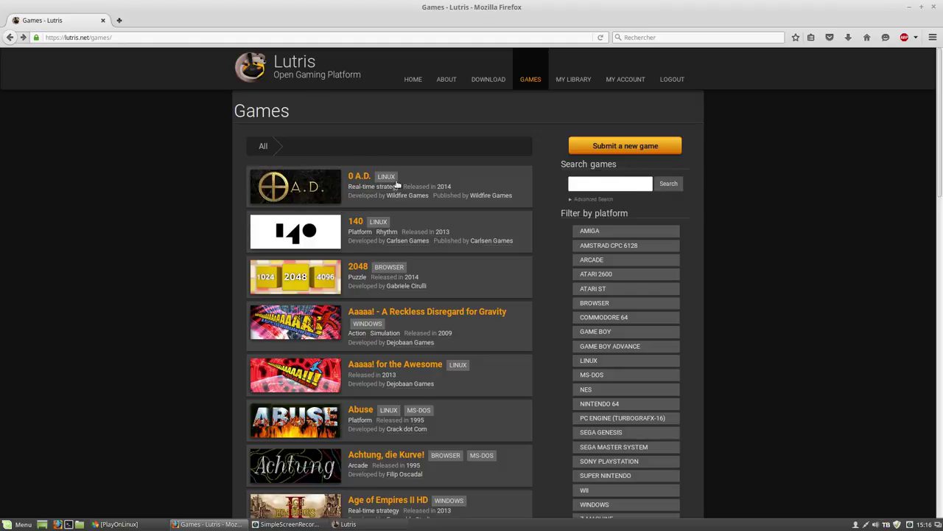
scroll(393, 199, down, 1)
scroll(393, 197, down, 4)
scroll(461, 181, up, 6)
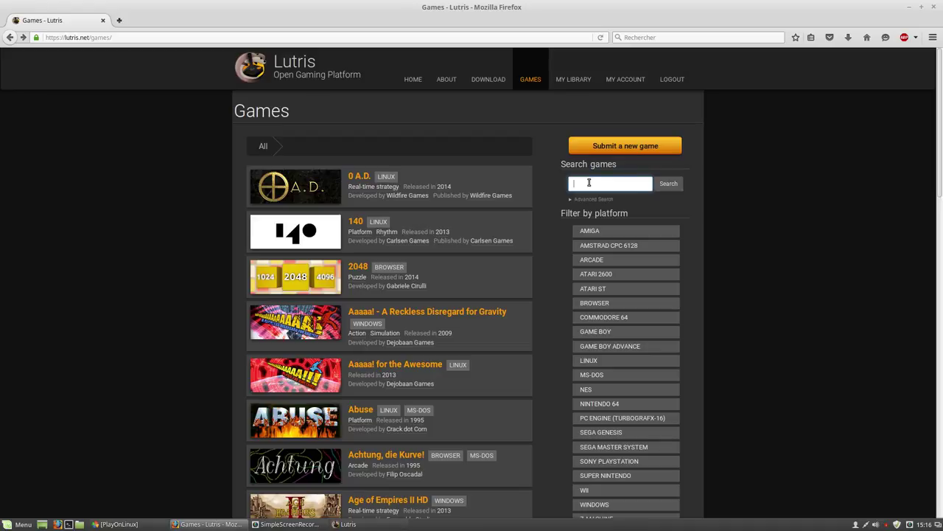
- Search the website's game catalogue for "open ra"
text(open)
key(BackSpace)
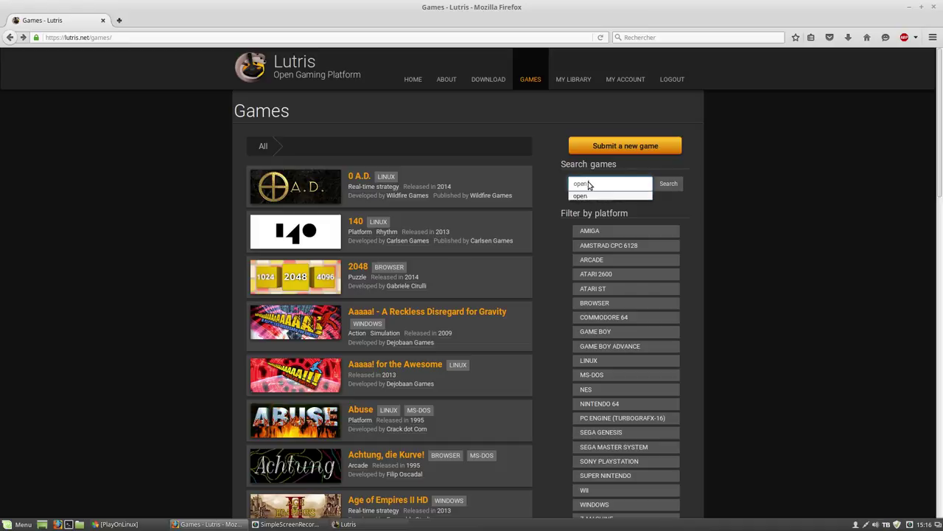
click(589, 183)
text(ra)
key(Return)
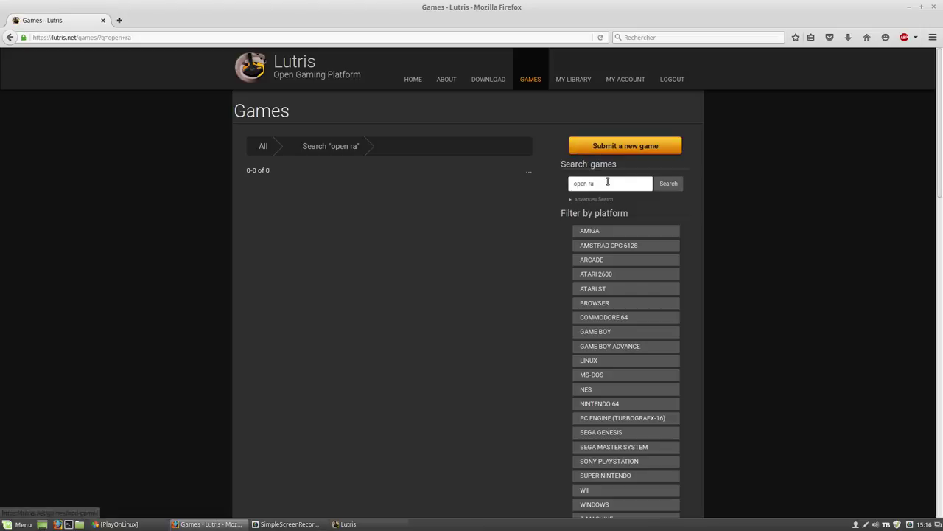
- Search the website's game catalogue for "open" and open the OpenRA page from the results
double_click(589, 184)
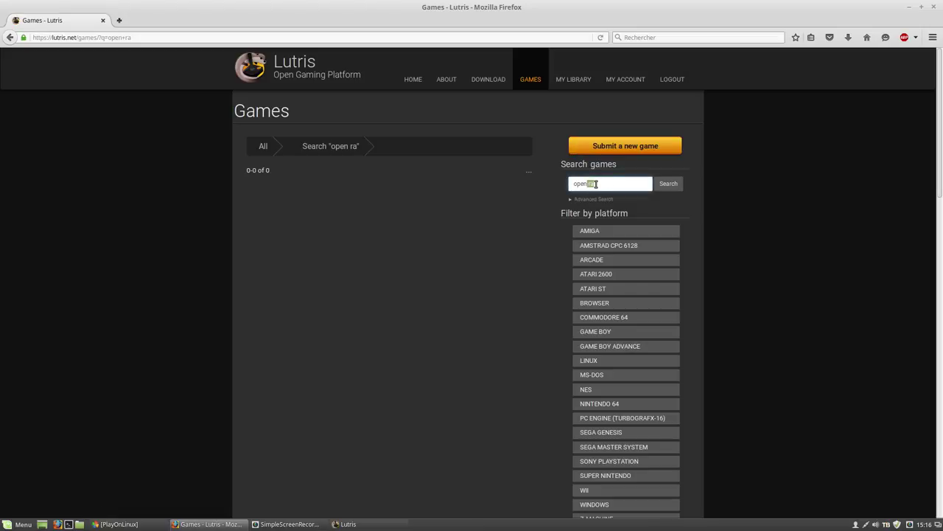
key(BackSpace)
key(BackSpace)
key(BackSpace)
key(BackSpace)
key(BackSpace)
key(BackSpace)
text(open)
key(Return)
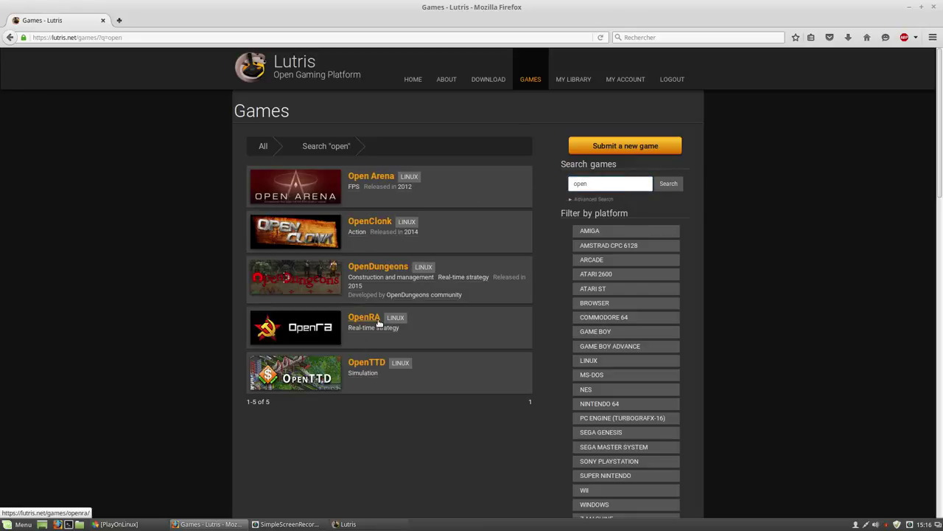
click(373, 318)
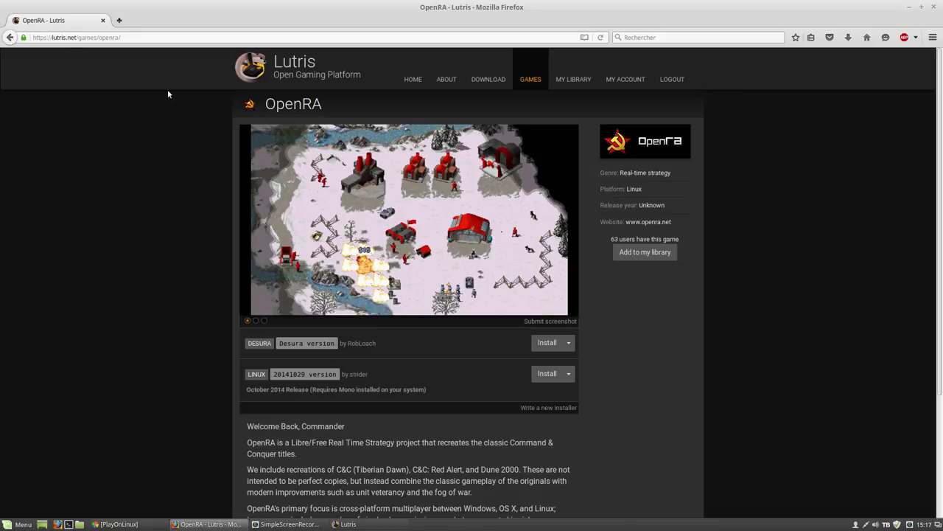
- Return to the "open" search results, open the Open Arena page and view its installer and description
click(10, 37)
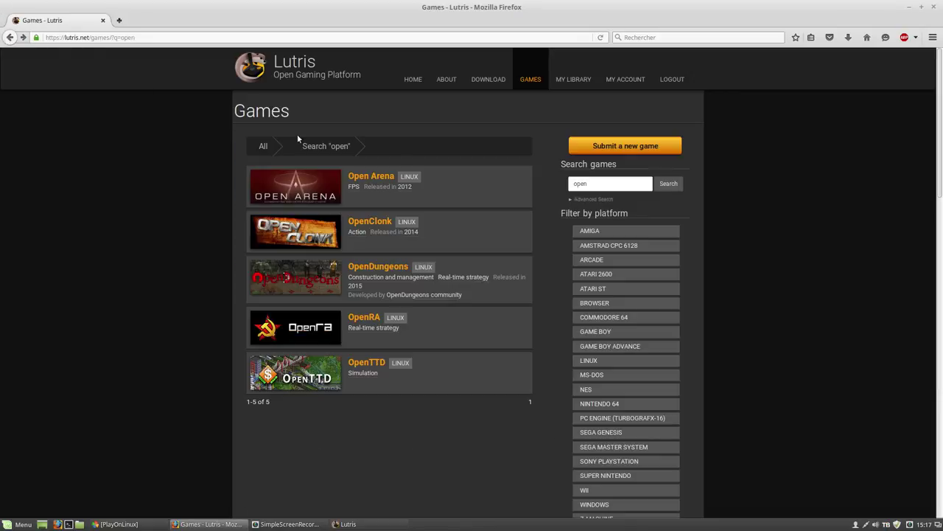
click(355, 179)
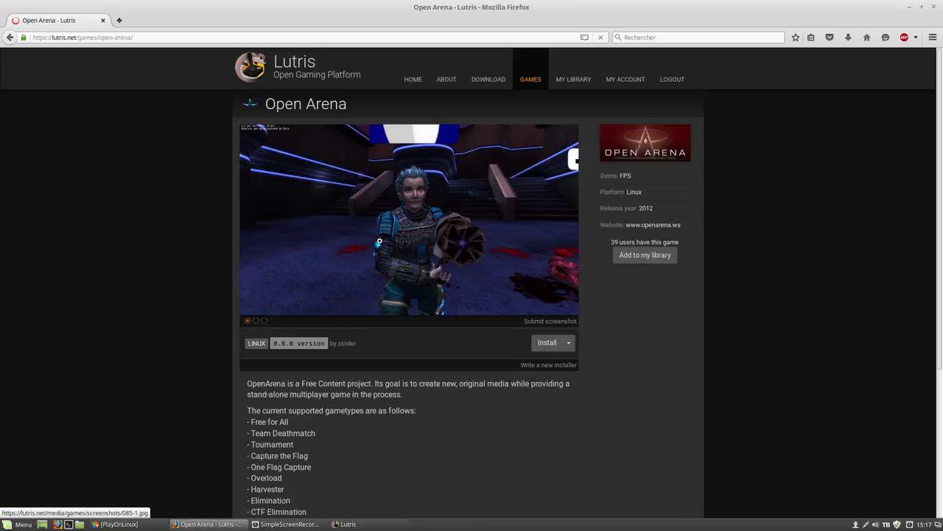
scroll(554, 377, down, 1)
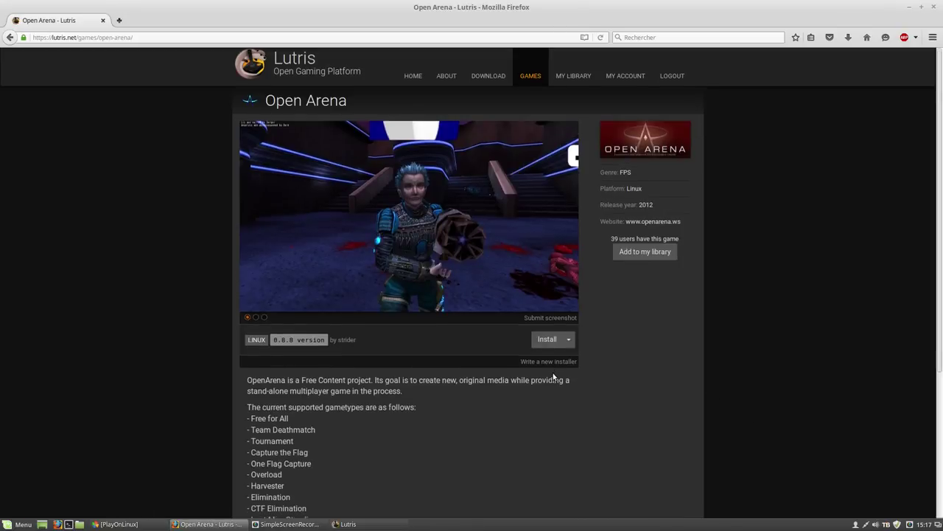
scroll(553, 376, down, 1)
scroll(516, 274, down, 1)
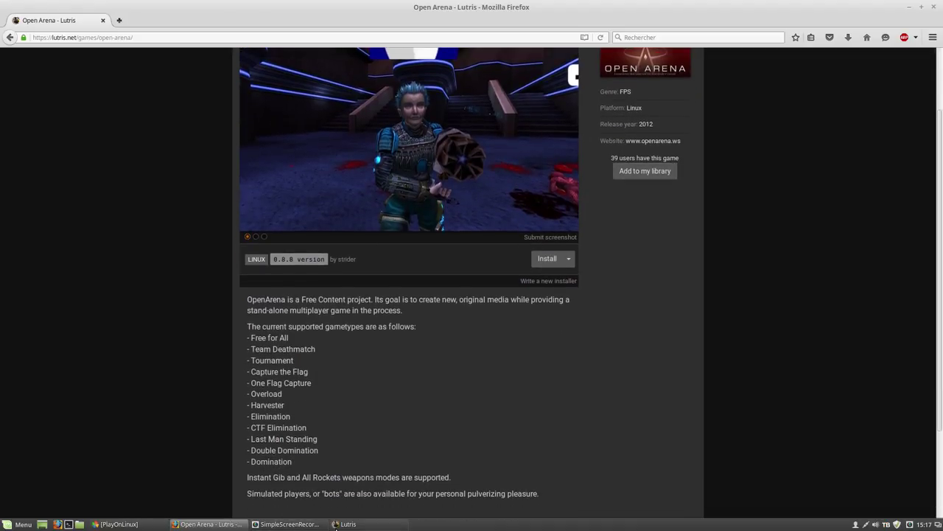
- Switch to the Lutris client and look over its account, library synchronization and runner management commands
click(346, 524)
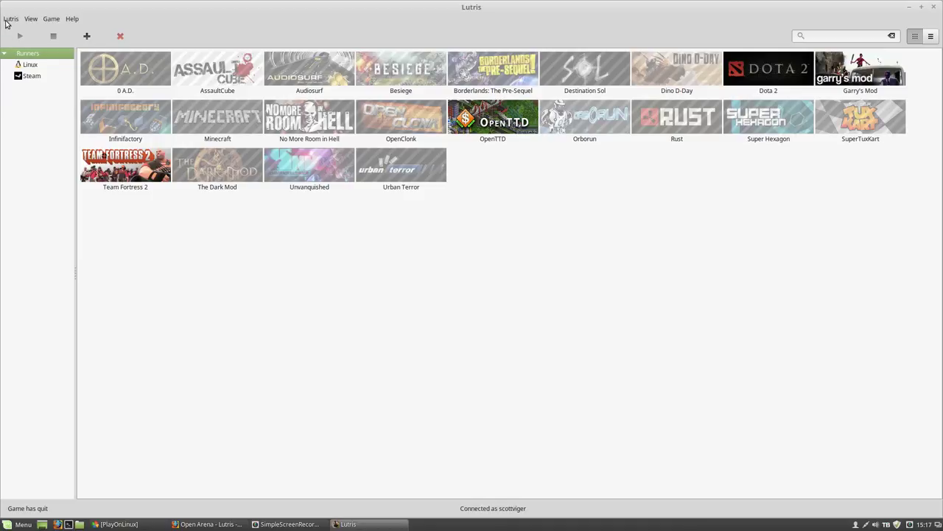
click(10, 19)
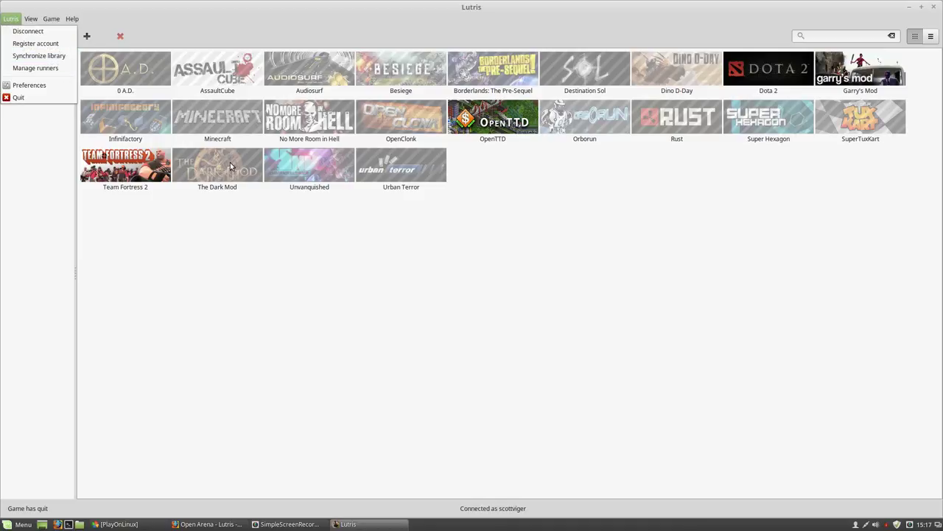
click(413, 264)
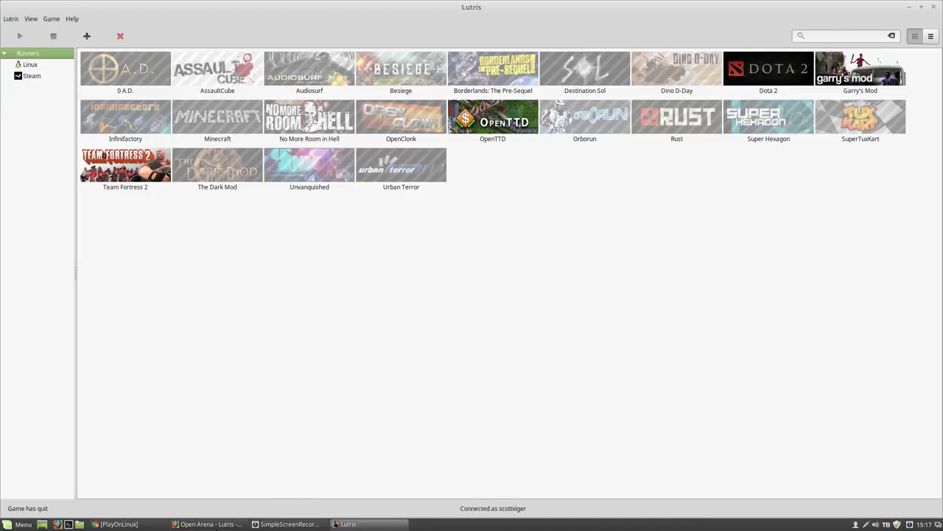
- Switch back to Firefox, review the rest of the Open Arena page and browse the game's screenshots
click(208, 524)
scroll(304, 356, down, 3)
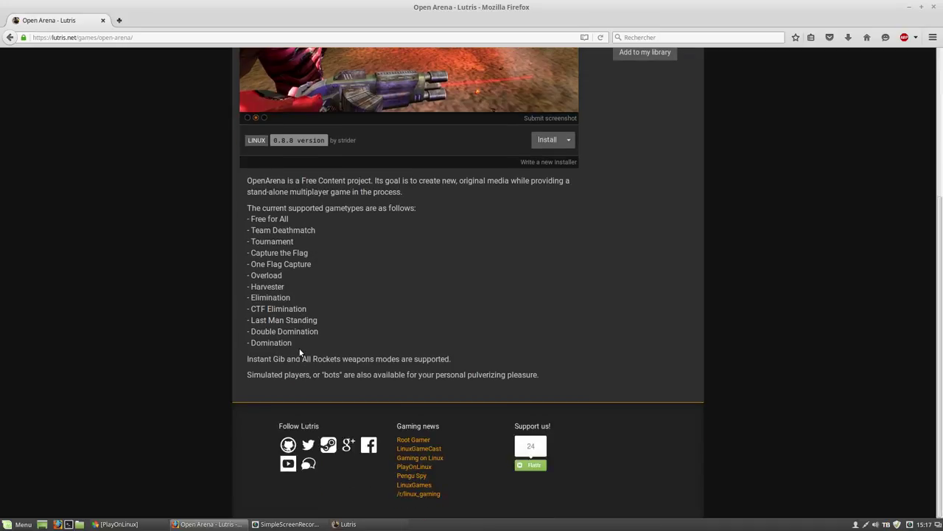
scroll(470, 305, up, 3)
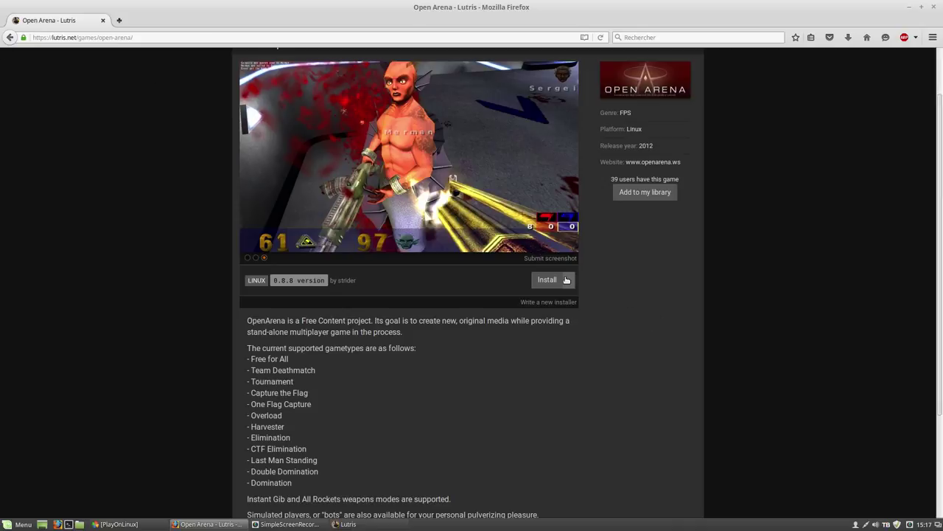
scroll(650, 316, up, 2)
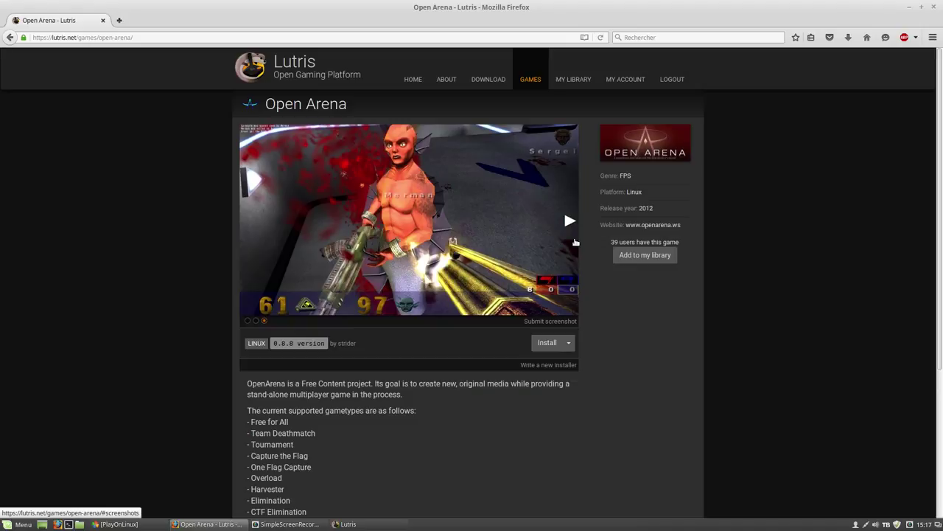
click(578, 236)
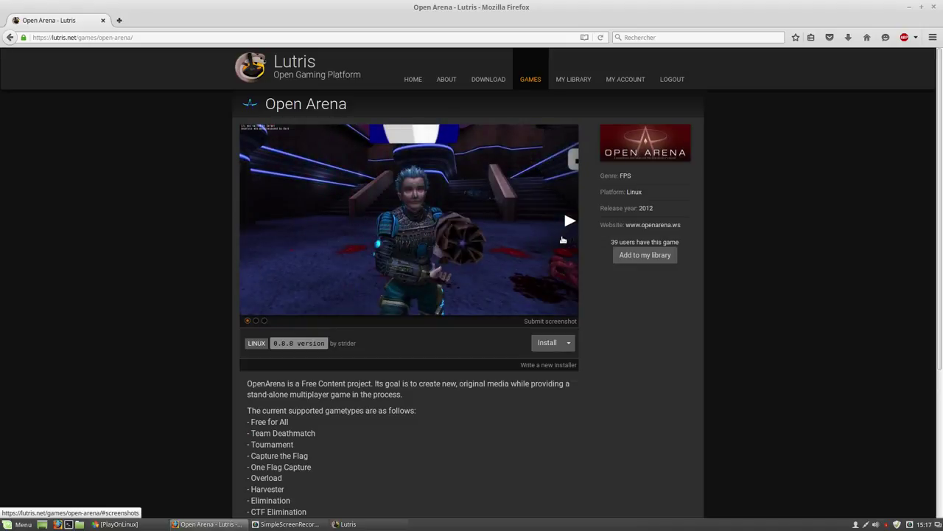
click(564, 230)
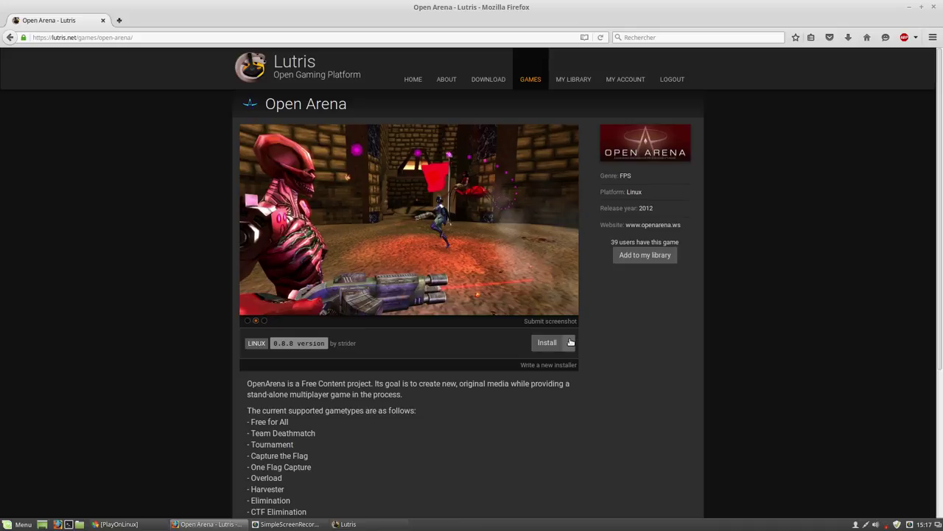
- Return to the full game catalogue, open the 0 A.D. page and check the extra options of its Linux installer
click(537, 79)
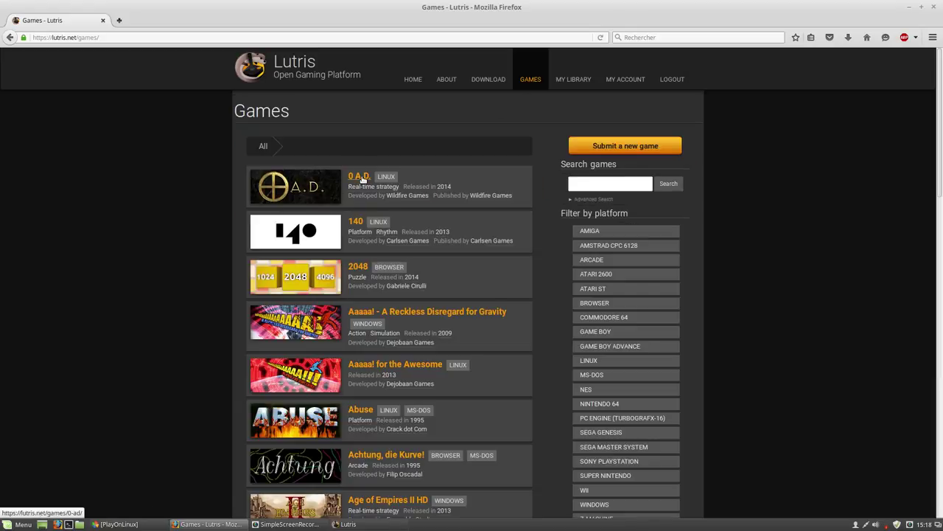
click(361, 178)
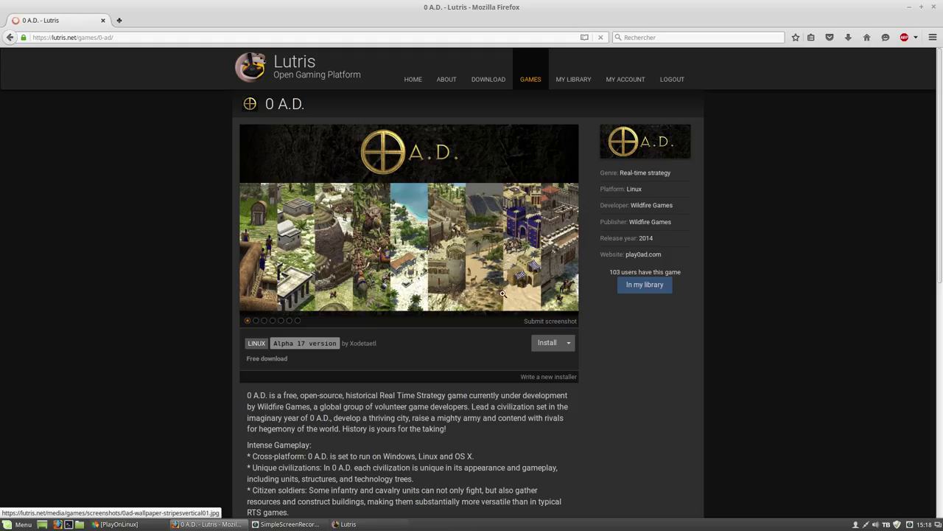
click(568, 343)
click(568, 343)
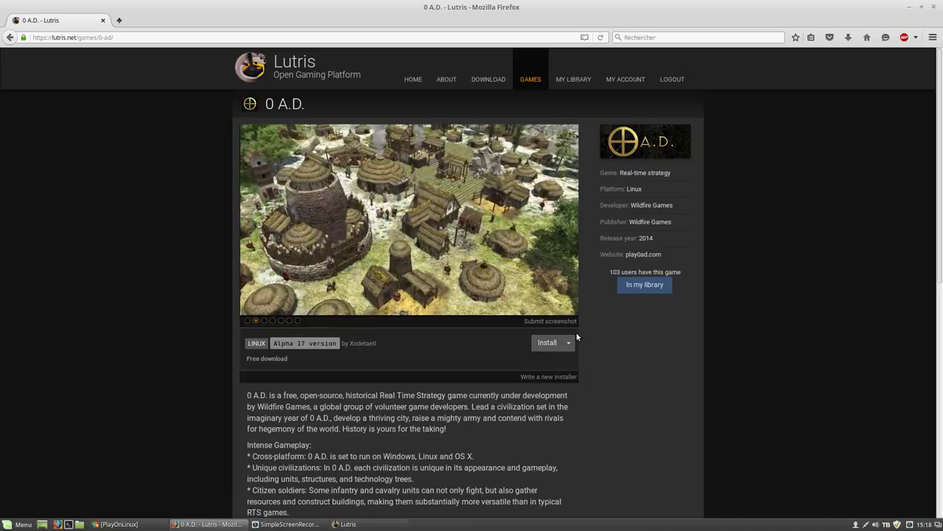
- Read through the whole 0 A.D. description and return to the installer entry
scroll(577, 325, down, 3)
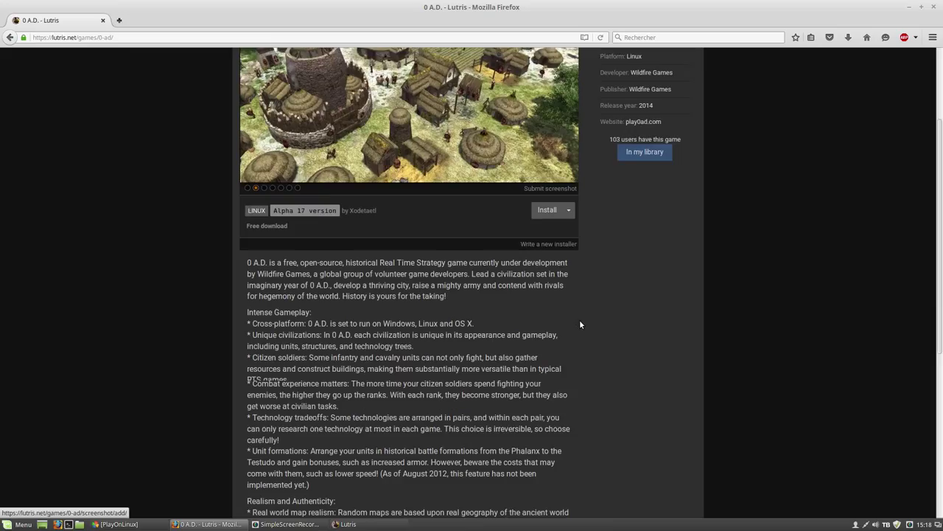
scroll(577, 319, down, 7)
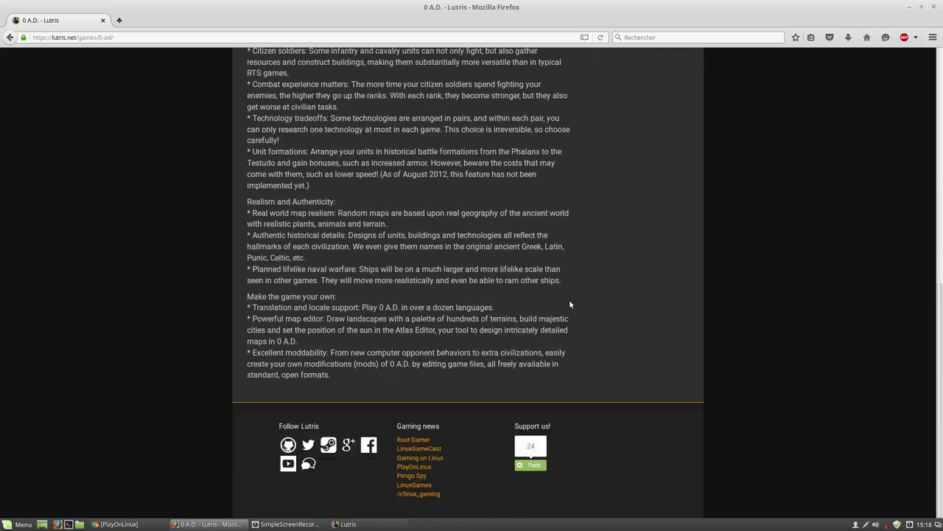
scroll(569, 300, up, 9)
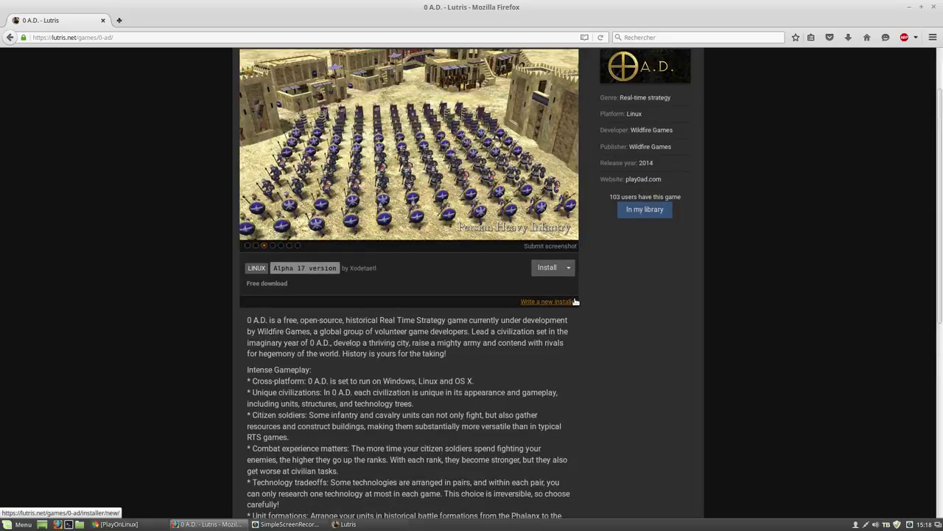
- Show the installer's script download and issue report options, close them, and browse the 0 A.D. screenshots
click(570, 270)
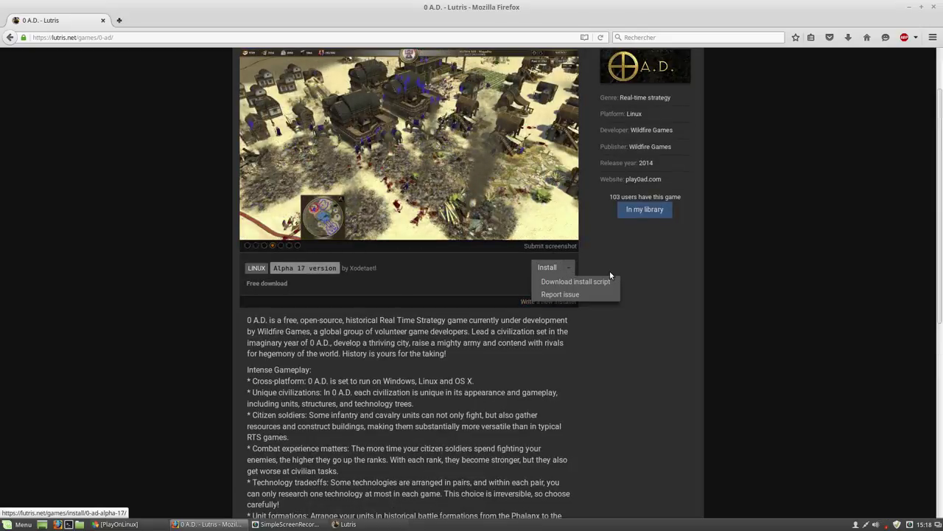
scroll(608, 250, up, 2)
click(595, 269)
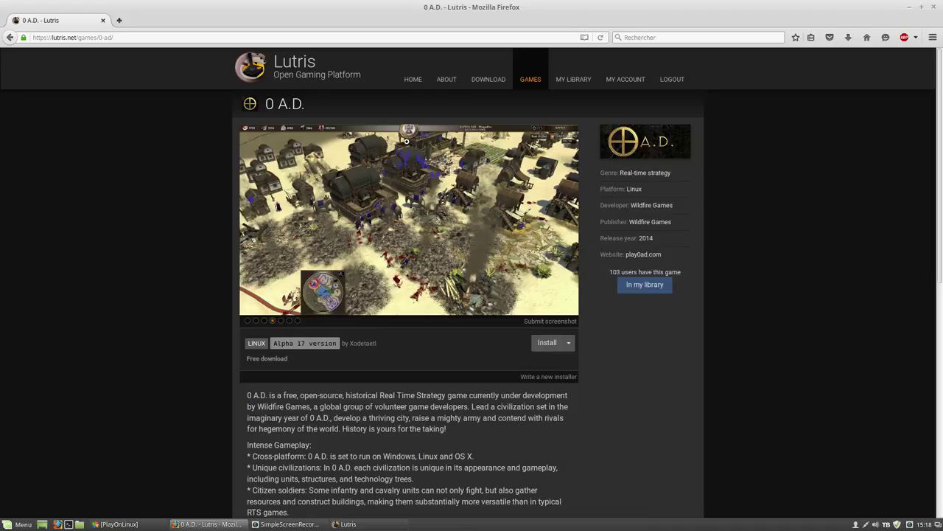
click(570, 220)
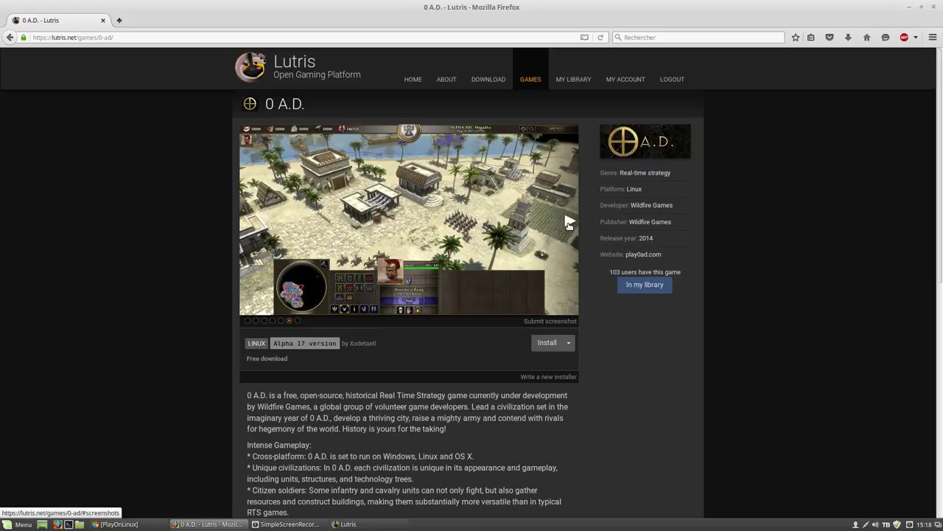
click(569, 223)
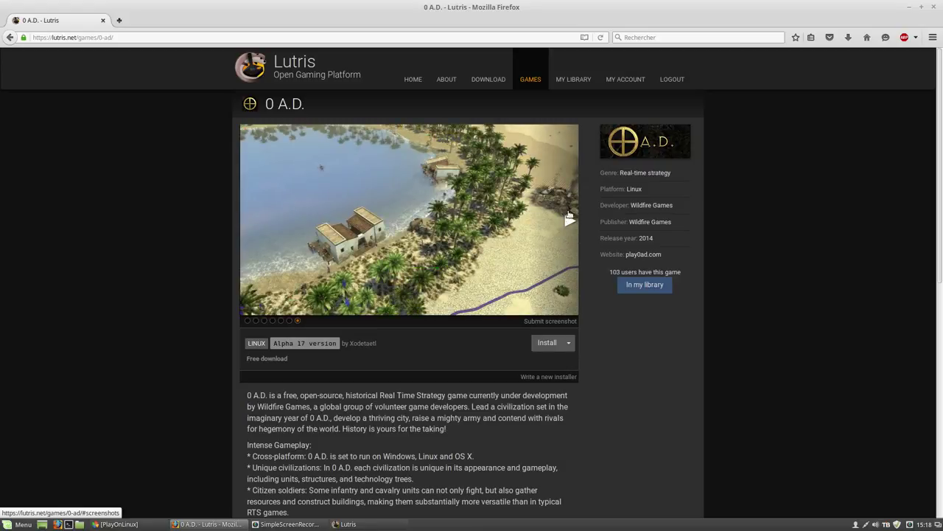
- Switch to the Lutris client and point out the installed games by selecting OpenTTD, Team Fortress 2, Garry's Mod and Dota 2 in the library
click(347, 524)
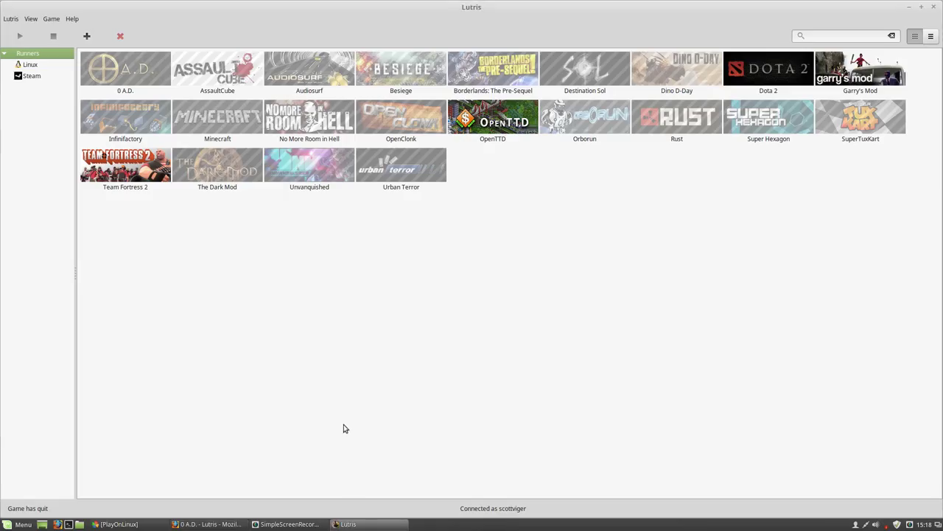
click(454, 109)
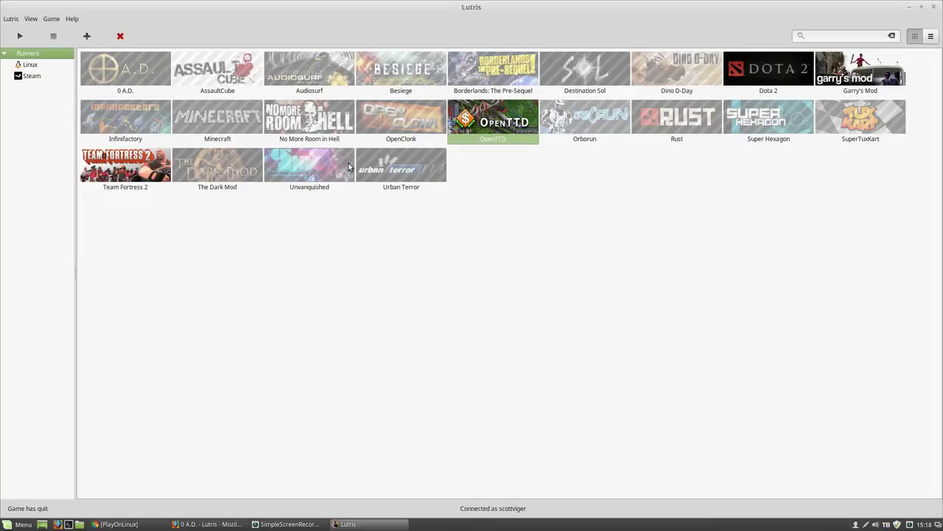
click(115, 183)
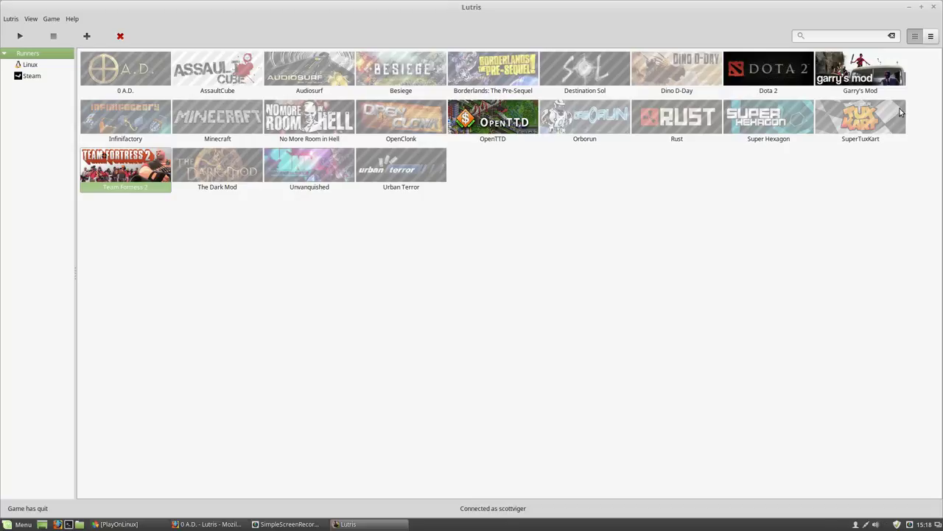
click(504, 144)
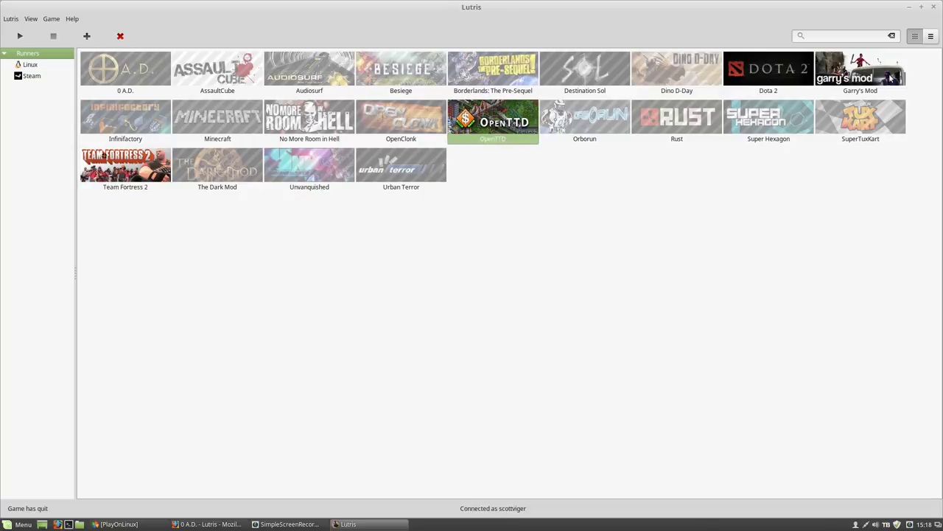
click(879, 80)
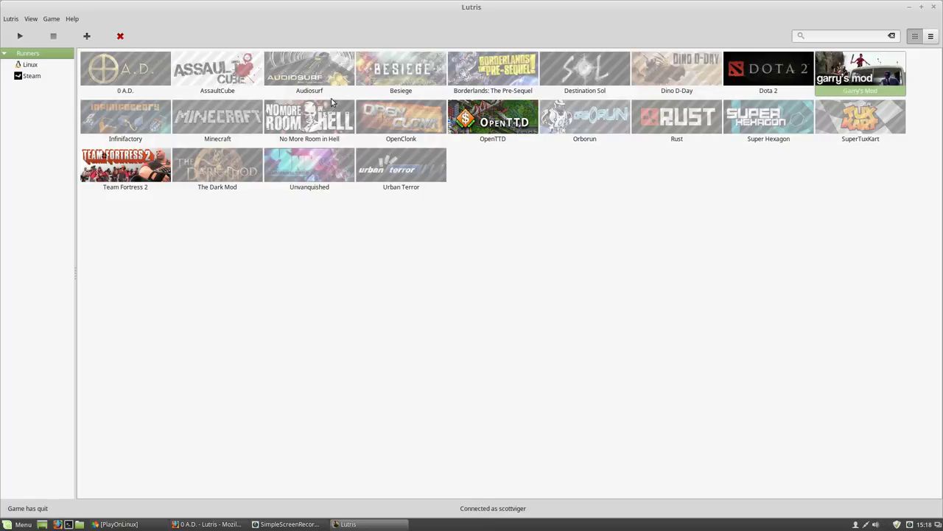
click(483, 118)
click(737, 84)
click(157, 170)
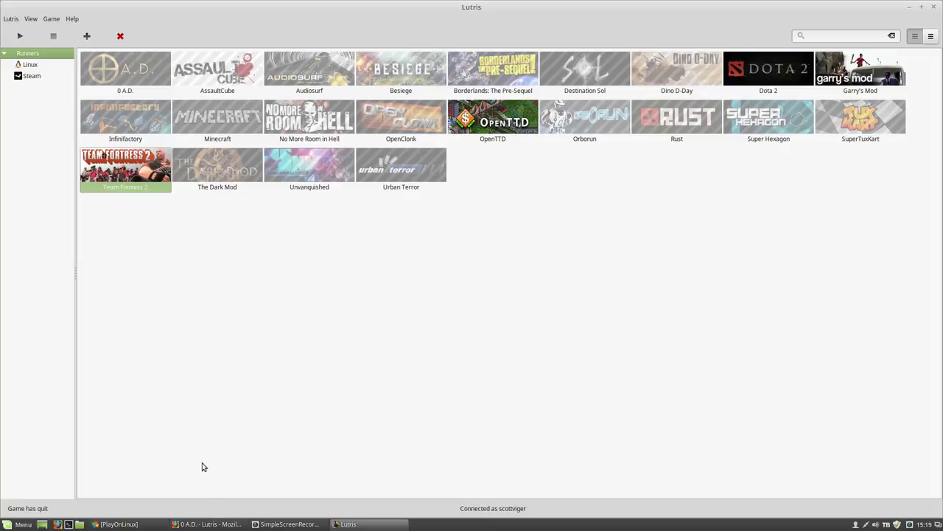
- Revisit the 0 A.D. page's install option in Firefox, then return to the Lutris library and select OpenTTD and Garry's Mod
click(210, 524)
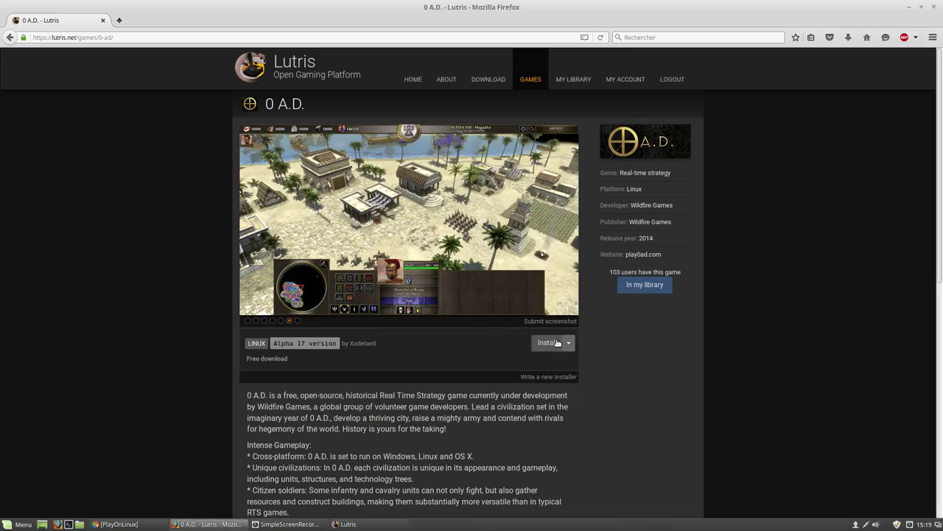
key(alt+Tab)
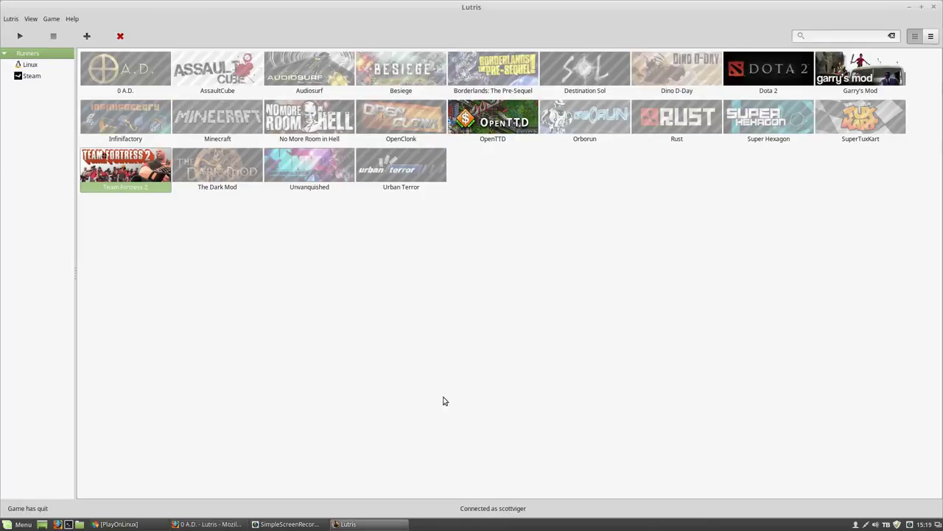
click(462, 120)
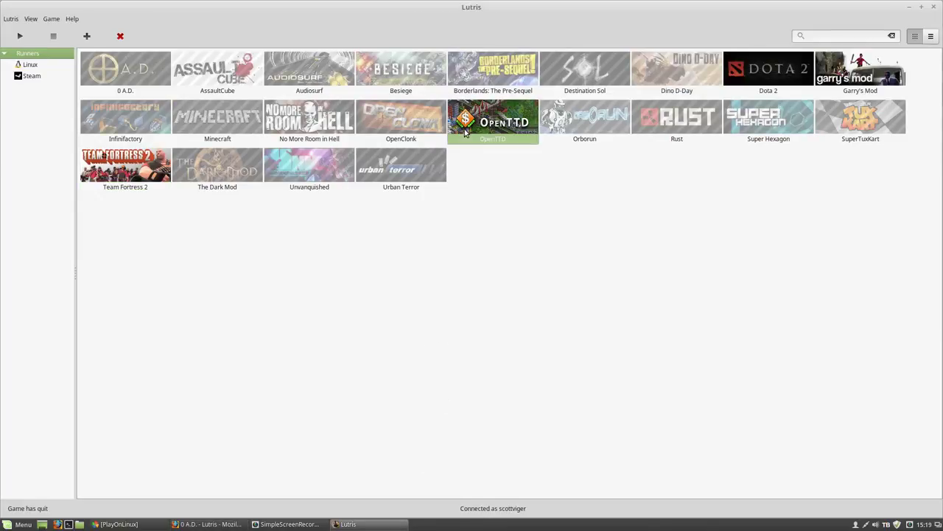
click(811, 89)
click(840, 86)
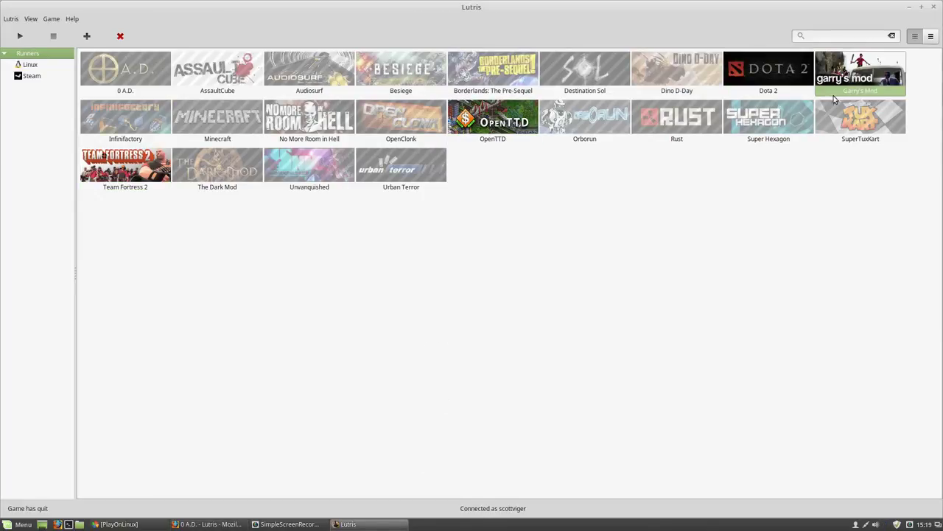
- Point out the installed games by repeatedly selecting Team Fortress 2, OpenTTD, Dota 2 and Garry's Mod in the library
click(143, 169)
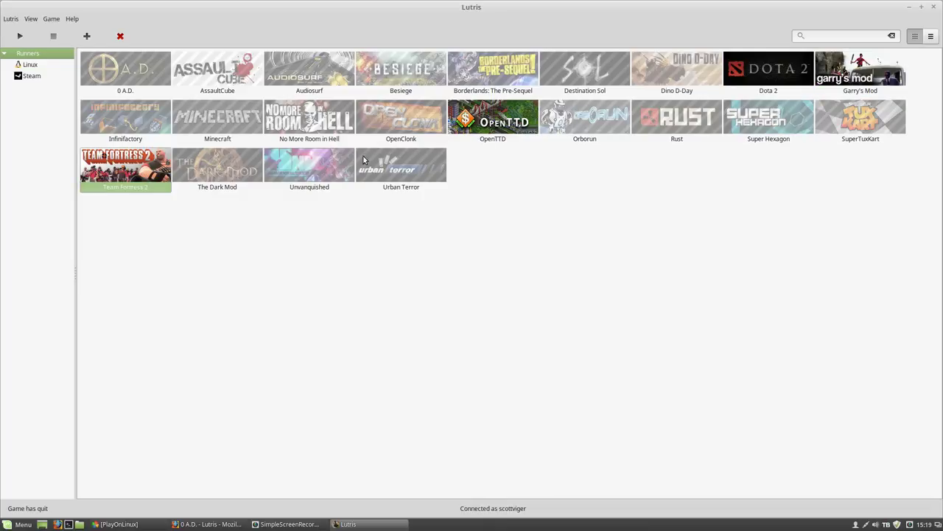
click(509, 112)
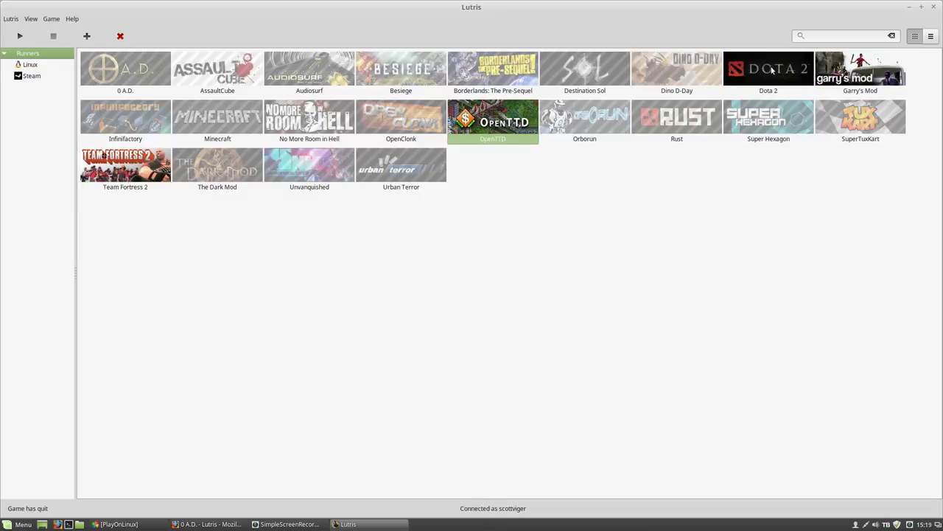
click(811, 85)
click(870, 78)
click(145, 179)
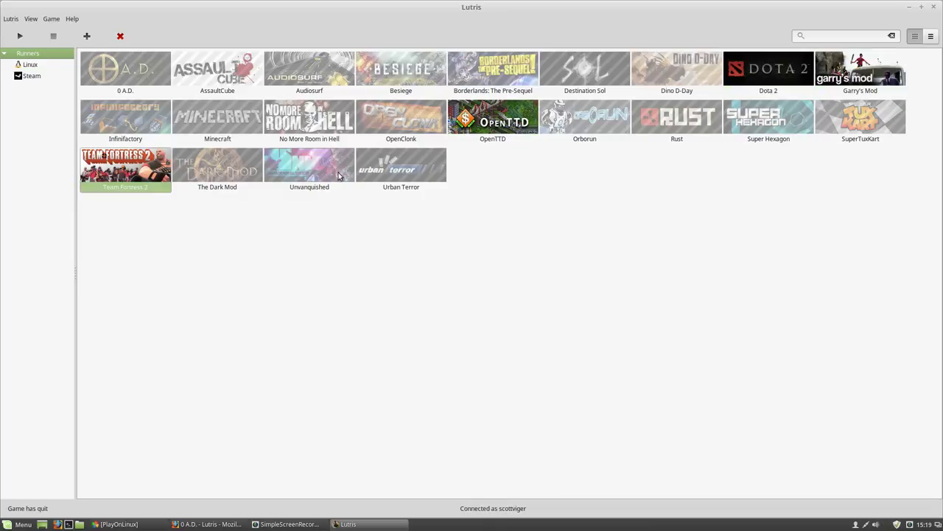
click(468, 111)
click(759, 90)
click(894, 88)
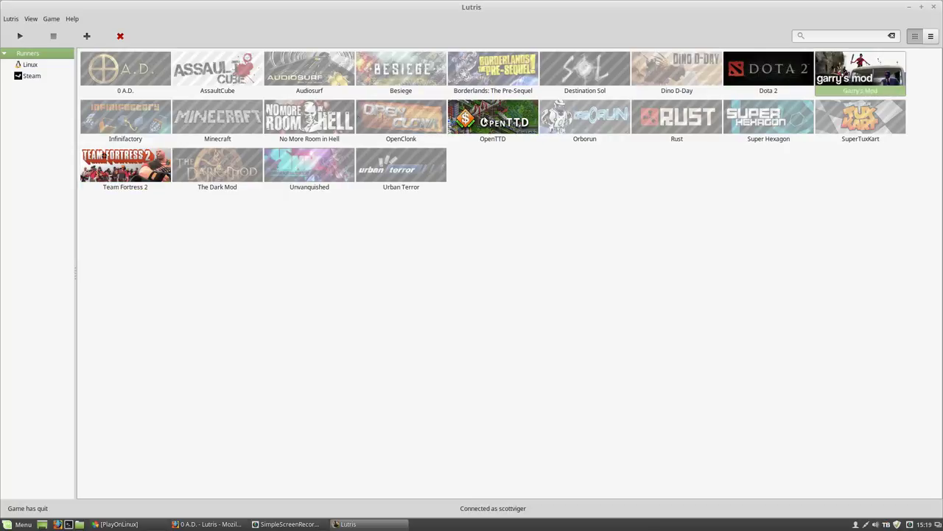
click(94, 188)
click(508, 120)
click(703, 84)
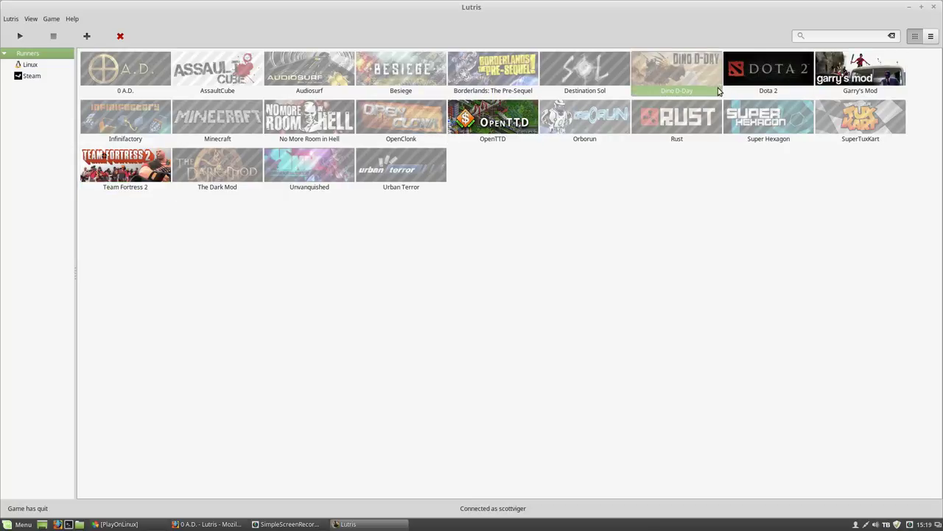
click(743, 84)
click(875, 81)
click(91, 175)
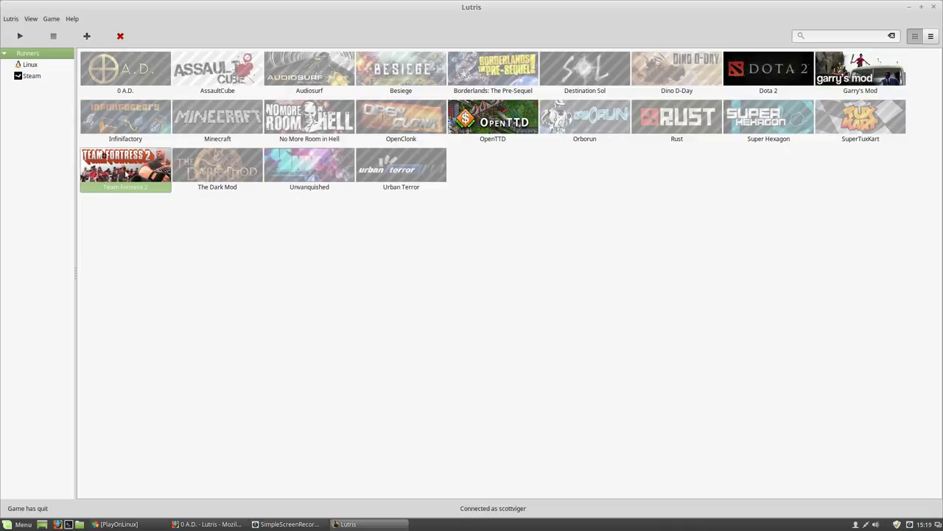
- Select OpenClonk and OpenTTD in the library, and switch to the SimpleScreenRecorder window
click(404, 139)
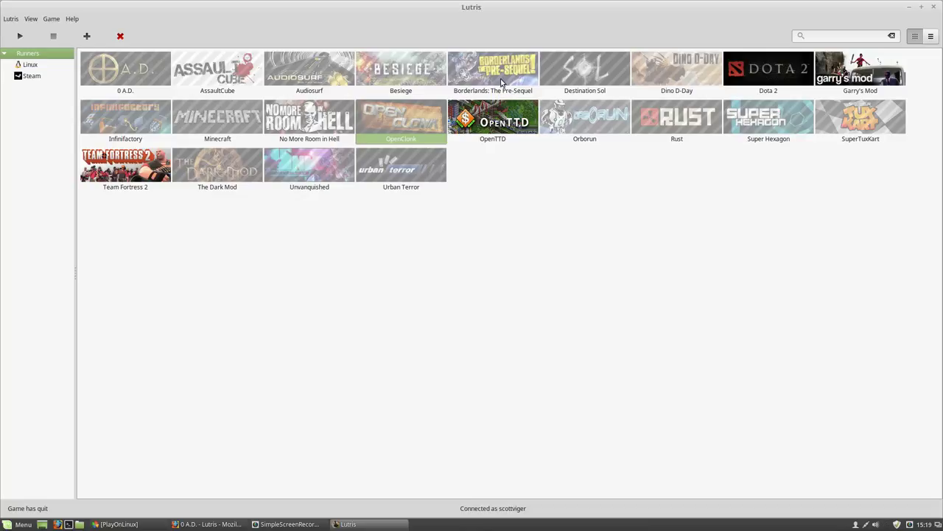
click(519, 126)
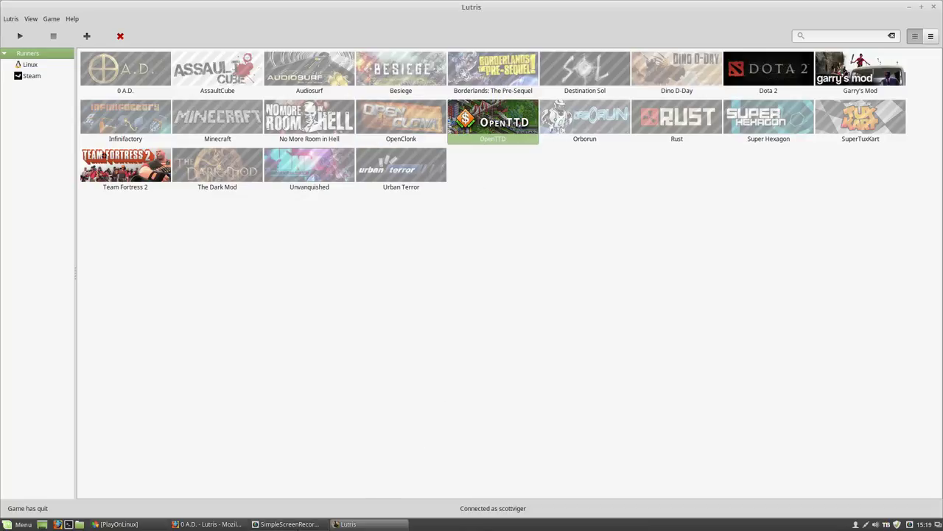
click(290, 524)
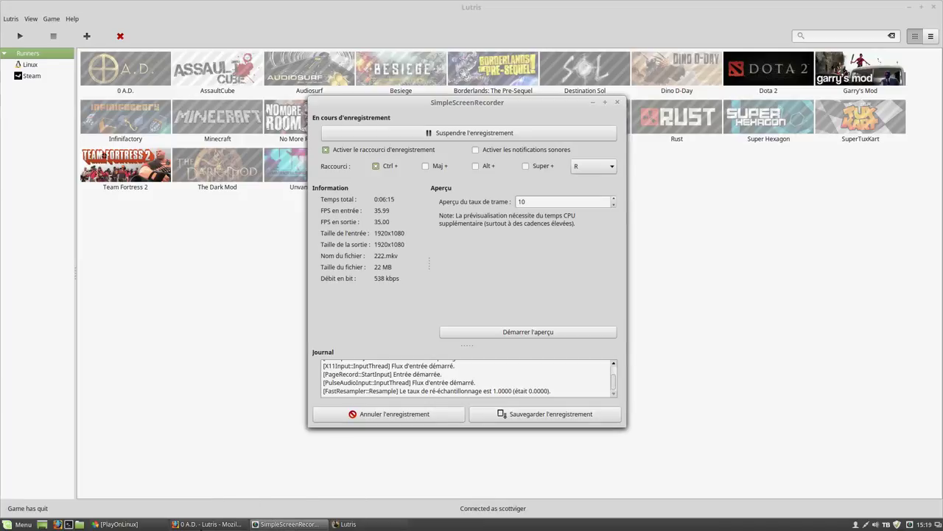